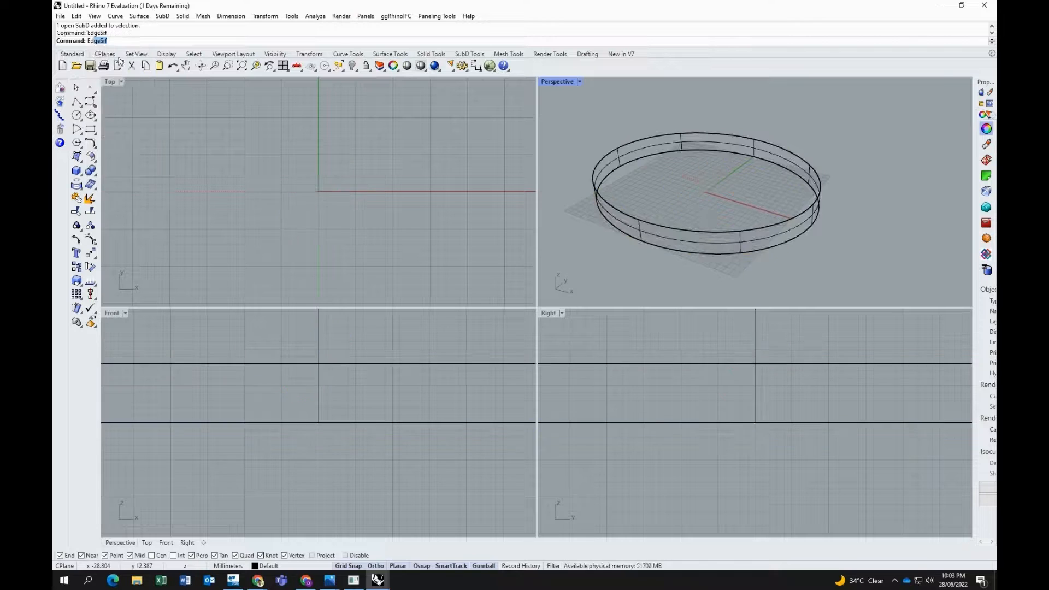
Cancel the pending surface command and show the control points of the ring-shaped SubD.
key("Escape")
left_click(761, 238)
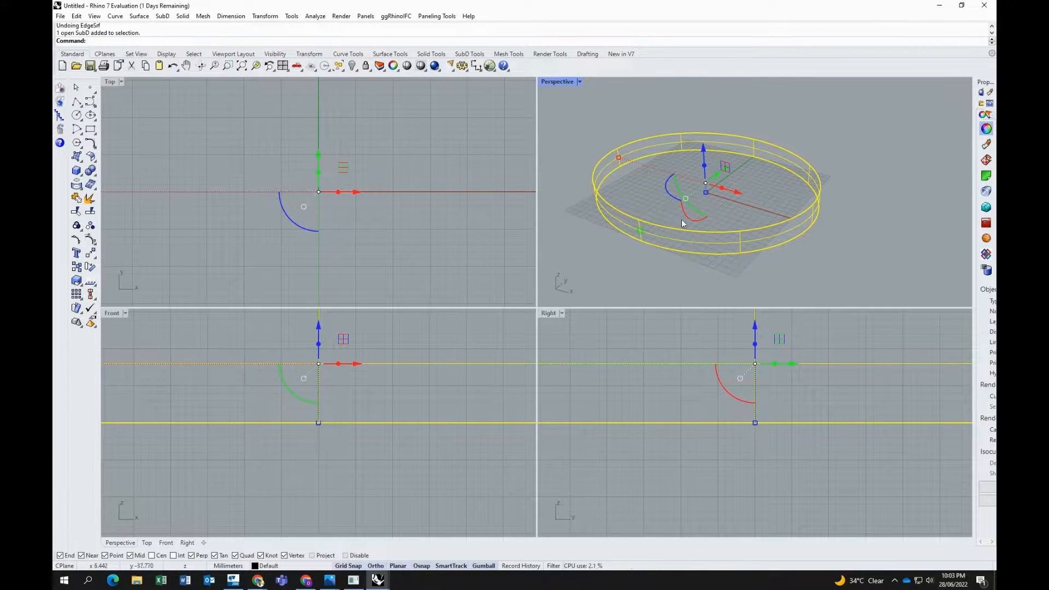
scroll(147, 65, "down", 9)
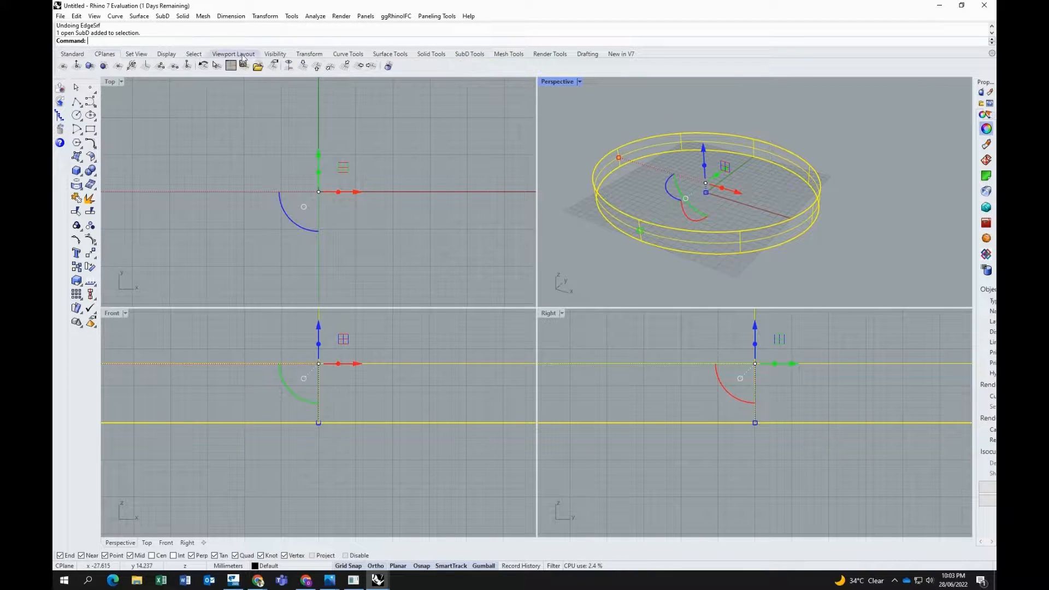
key("F10")
Select all control points in the middle row around the SubD ring.
right_click_drag(649, 228, 640, 212)
left_click(640, 212)
left_click(648, 219)
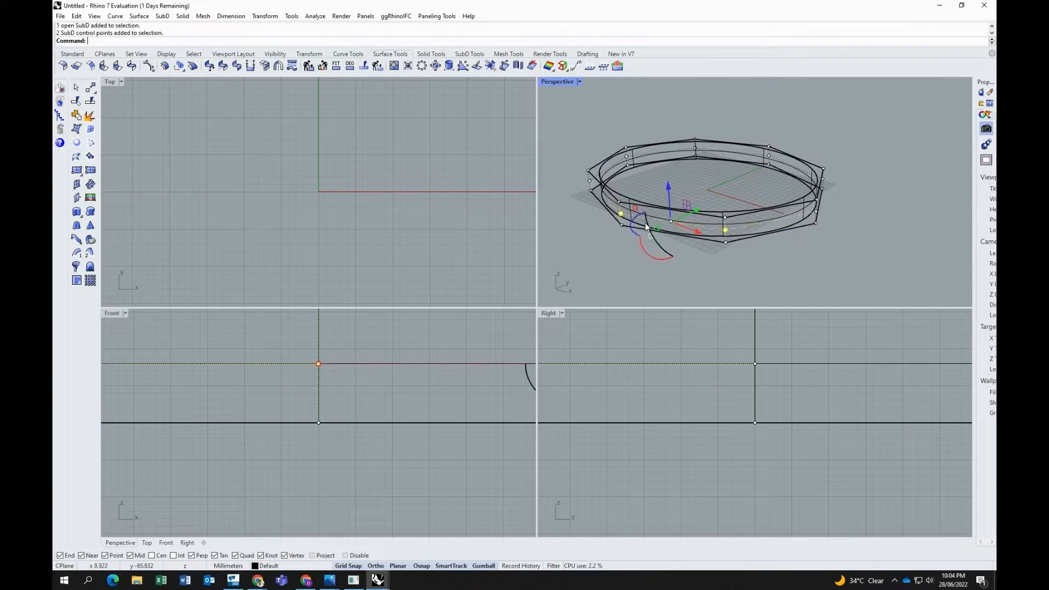
scroll(644, 215, "up", 5)
scroll(641, 209, "down", 4)
scroll(924, 192, "up", 5)
left_click(924, 192, "shift")
scroll(924, 193, "down", 5)
left_click(727, 112, "shift")
scroll(642, 121, "up", 4)
left_click(637, 118, "shift")
scroll(613, 164, "down", 5)
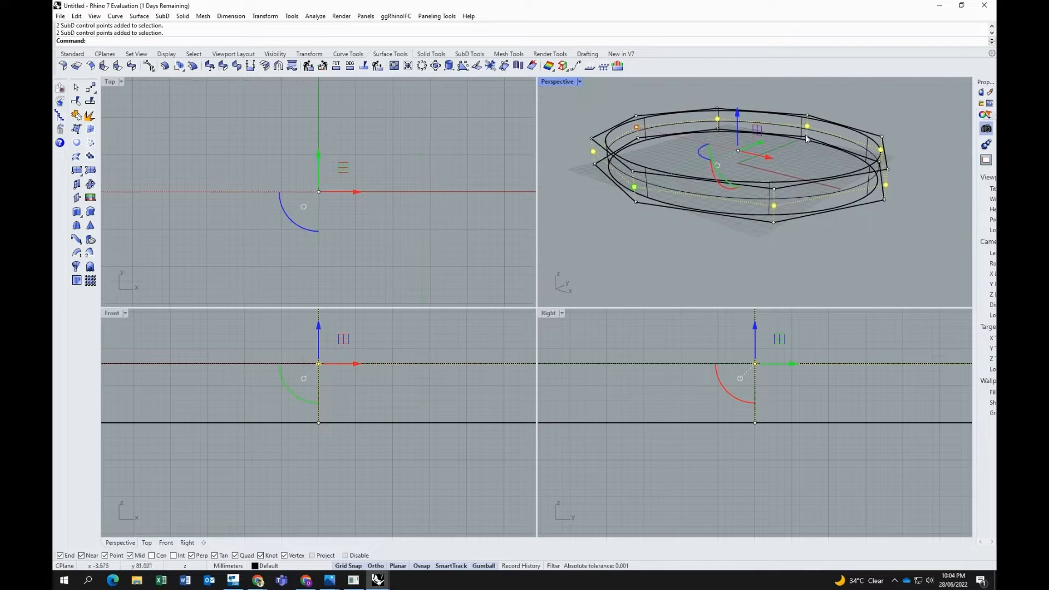
Set the Perspective viewport to Shaded display and scale the selected middle row of points outward.
scroll(574, 64, "up", 9)
left_click(580, 81)
left_click(563, 119)
right_click_drag(694, 118, 705, 142)
scroll(705, 142, "up", 2)
left_click_drag(609, 212, 596, 221)
scroll(859, 230, "down", 6)
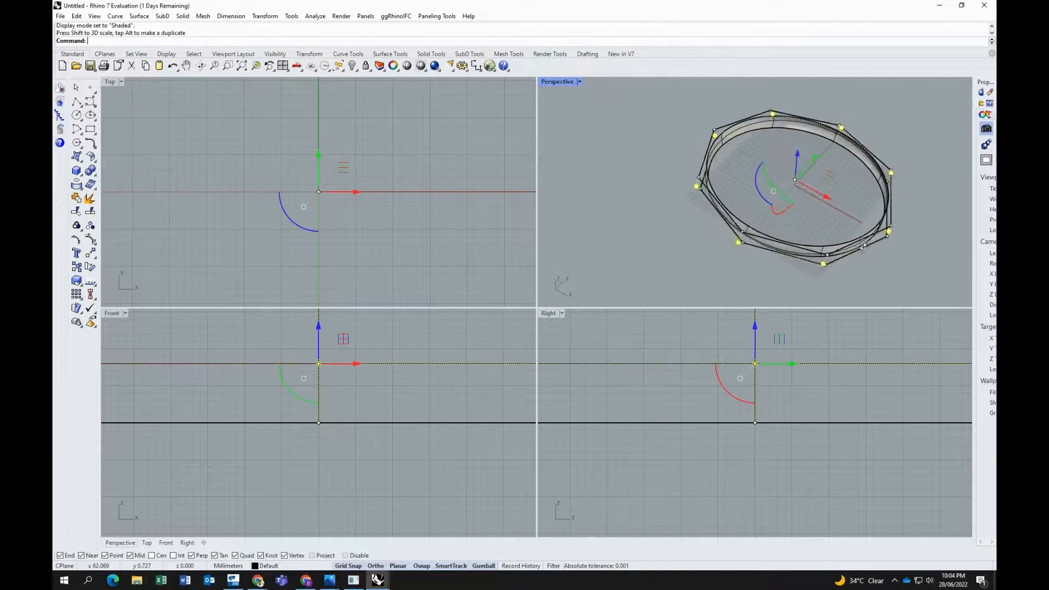
left_click_drag(714, 143, 704, 136)
right_click_drag(760, 163, 727, 169)
Select the control points along the SubD's upper rim.
left_click(734, 201)
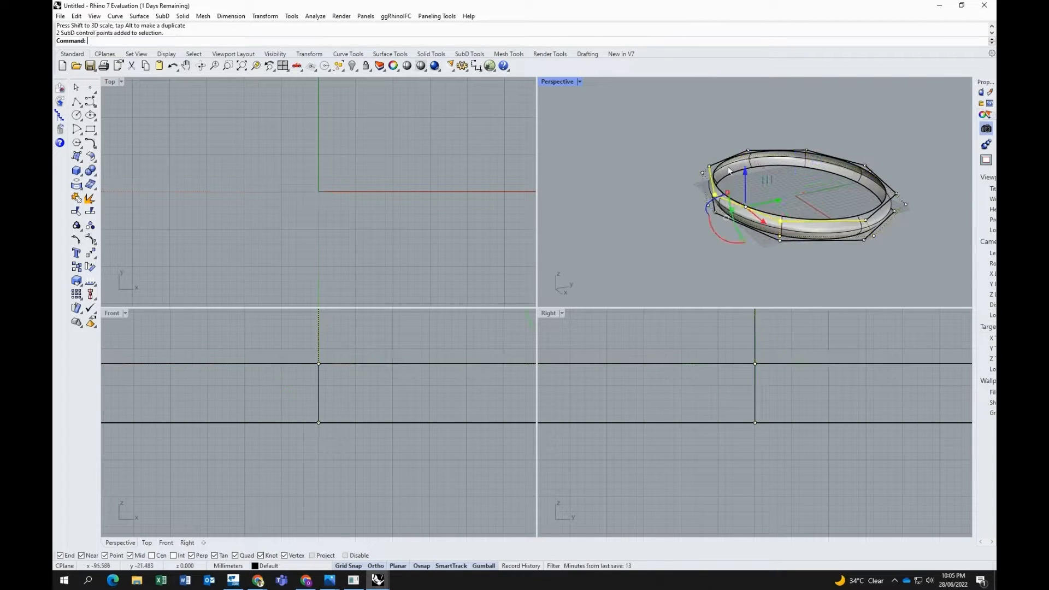
left_click(860, 163, "shift")
scroll(715, 162, "up", 4)
scroll(851, 235, "down", 3)
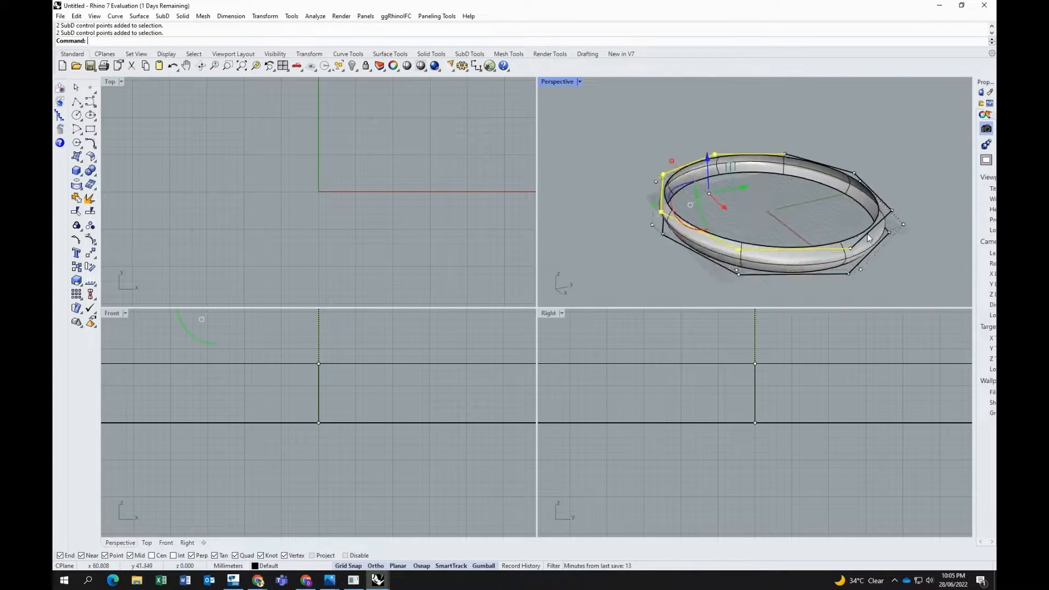
scroll(851, 235, "up", 3)
Try to scale the selected upper-rim points inward, undoing each attempt.
left_click_drag(581, 203, 672, 187)
key("ctrl+z")
right_click_drag(673, 189, 727, 191)
scroll(727, 192, "down", 2)
left_click_drag(633, 188, 664, 191)
key("ctrl+z")
Add the remaining upper-rim points to the selection and scale the rim inward to narrow the central opening.
left_click(850, 206, "shift")
mouse_move(850, 209)
right_mouse_down()
mouse_move(837, 241)
mouse_move(842, 221)
right_mouse_up()
left_click_drag(638, 165, 647, 167)
key("ctrl+z")
left_click_drag(640, 166, 698, 184)
right_click_drag(705, 191, 763, 238)
Select the whole SubD and subdivide it with SubDivide.
scroll(806, 241, "up", 5)
left_click(724, 231)
left_click(675, 226)
left_click(662, 233)
scroll(662, 233, "up", 5)
right_click_drag(662, 233, 677, 183)
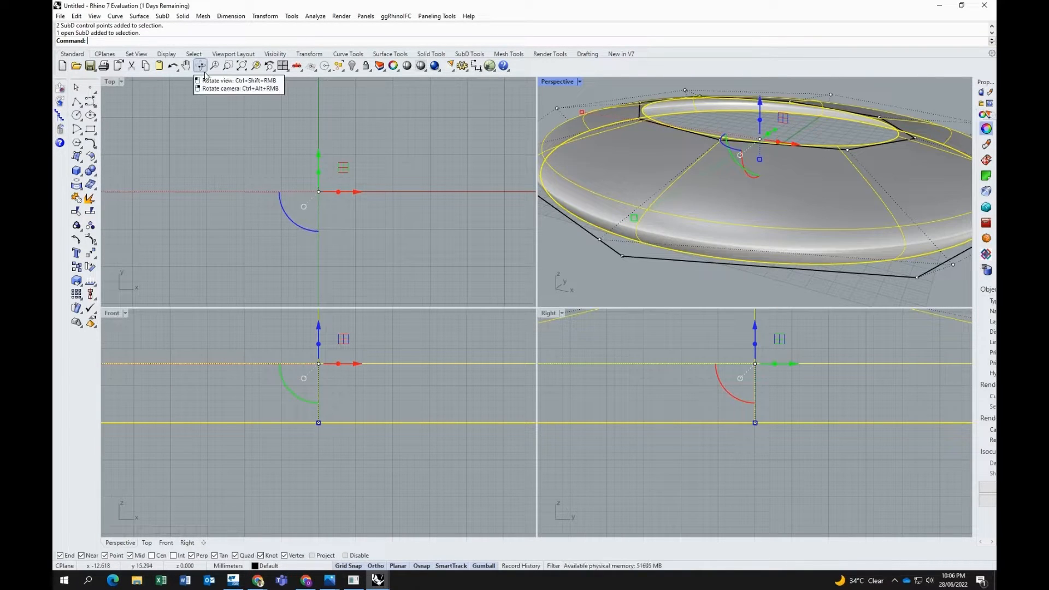
type("subdiv")
key("Return")
right_click_drag(708, 202, 684, 182)
scroll(683, 182, "up", 4)
left_click(707, 159)
left_click(618, 247, "shift")
right_click_drag(623, 273, 629, 207)
left_click(628, 231, "shift")
scroll(628, 231, "down", 7)
scroll(602, 204, "up", 6)
right_click(602, 204)
left_click(603, 203)
scroll(605, 201, "down", 3)
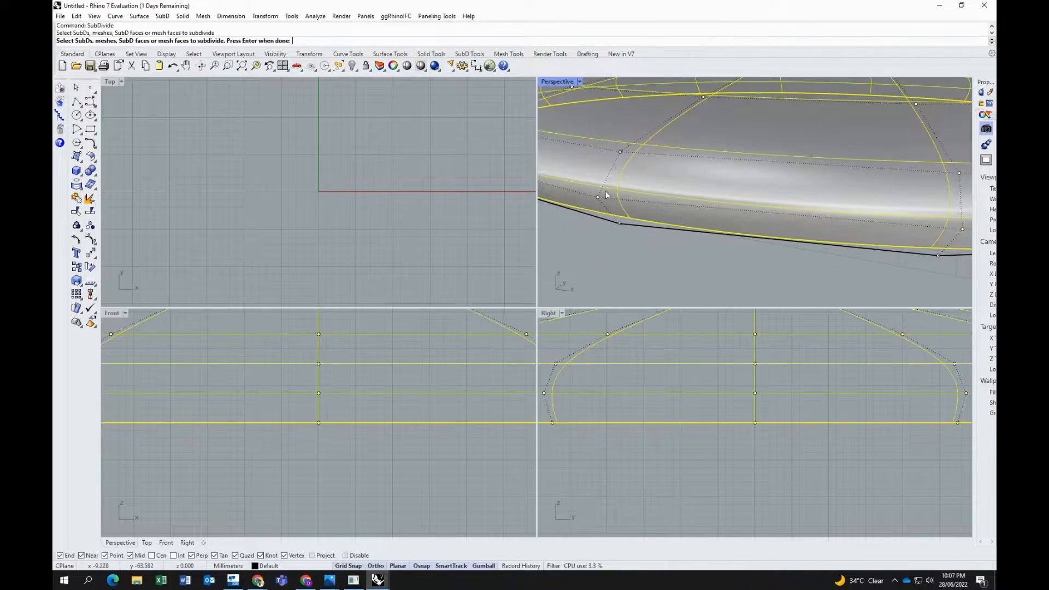
key("Escape")
Select the matching columns of control points on two opposite sides of the SubD shell.
left_click(639, 211)
left_click(621, 227, "shift")
left_click(712, 144, "shift")
scroll(711, 181, "down", 5)
right_click_drag(763, 212, 684, 229)
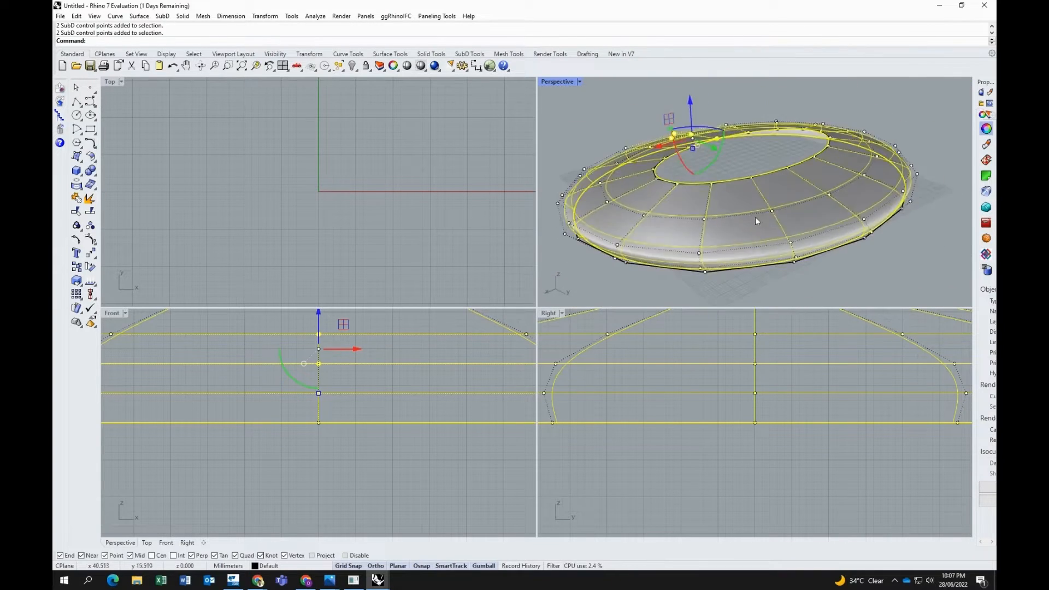
scroll(792, 175, "up", 5)
left_click(792, 162, "shift")
scroll(877, 232, "up", 3)
left_click(871, 217, "shift")
scroll(877, 232, "down", 6)
right_click_drag(844, 227, 837, 257)
Complete the point selection and raise both opposite columns vertically to form two peaks along the rim.
left_click_drag(741, 123, 741, 105)
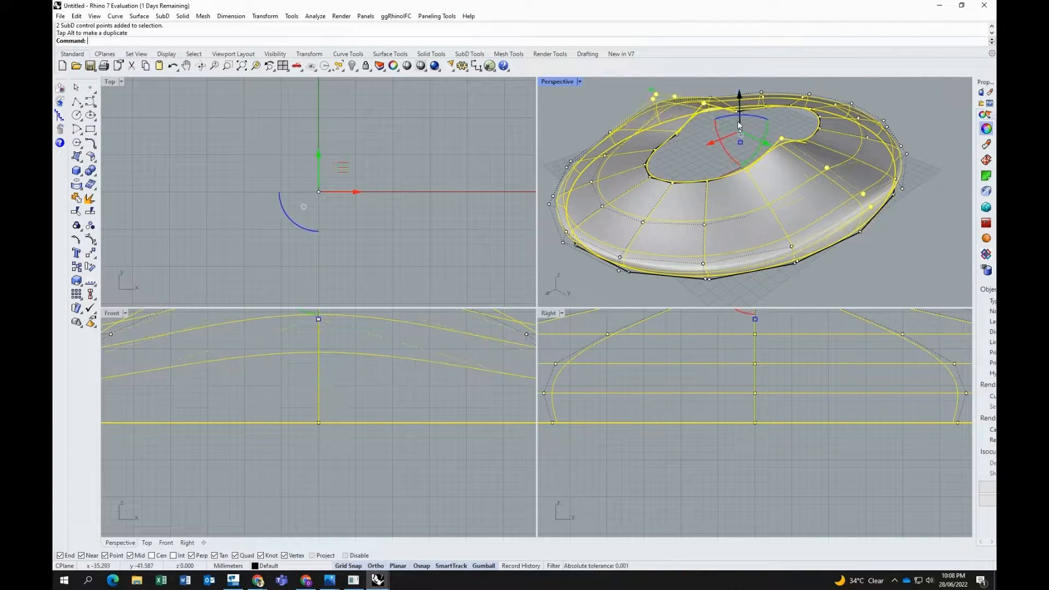
key("ctrl+z")
scroll(746, 152, "up", 5)
right_click_drag(765, 153, 750, 189)
scroll(853, 212, "down", 5)
left_click(678, 143, "shift")
right_click_drag(721, 121, 740, 113)
left_click_drag(741, 117, 739, 92)
scroll(744, 164, "up", 2)
right_click_drag(739, 153, 745, 187)
scroll(746, 187, "down", 1)
Try to subdivide the reshaped SubD.
key("Escape")
left_click(745, 187)
type("Su")
key("Return")
key("Escape")
Try restricting the selectable object types in the selection filter, excluding control points, surfaces and meshes.
left_click(682, 185)
type("SelectionFilter")
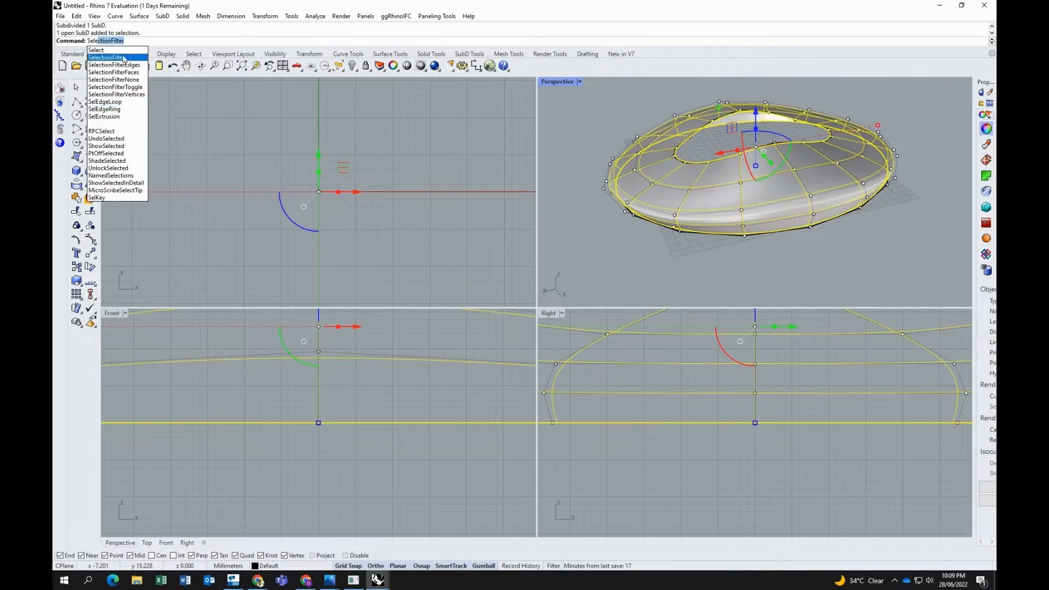
left_click(124, 58)
key("Return")
key("Return")
scroll(668, 192, "up", 2)
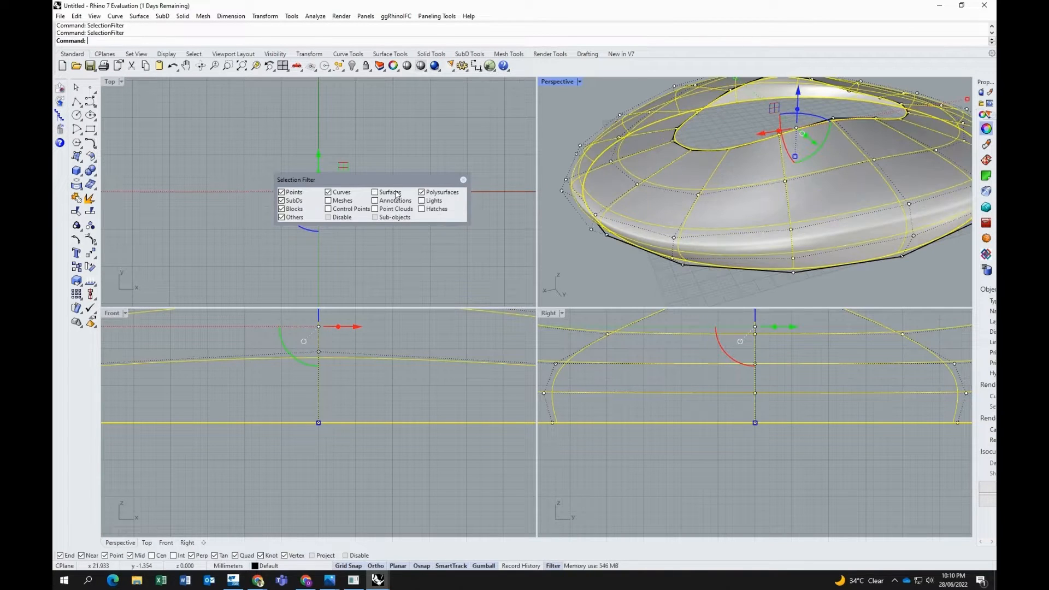
key("Return")
Reselect the whole SubD and try limiting the selection filter to curves, surfaces and polysurfaces.
scroll(659, 178, "down", 3)
right_click_drag(719, 247, 705, 279)
left_click(686, 222)
scroll(697, 208, "up", 5)
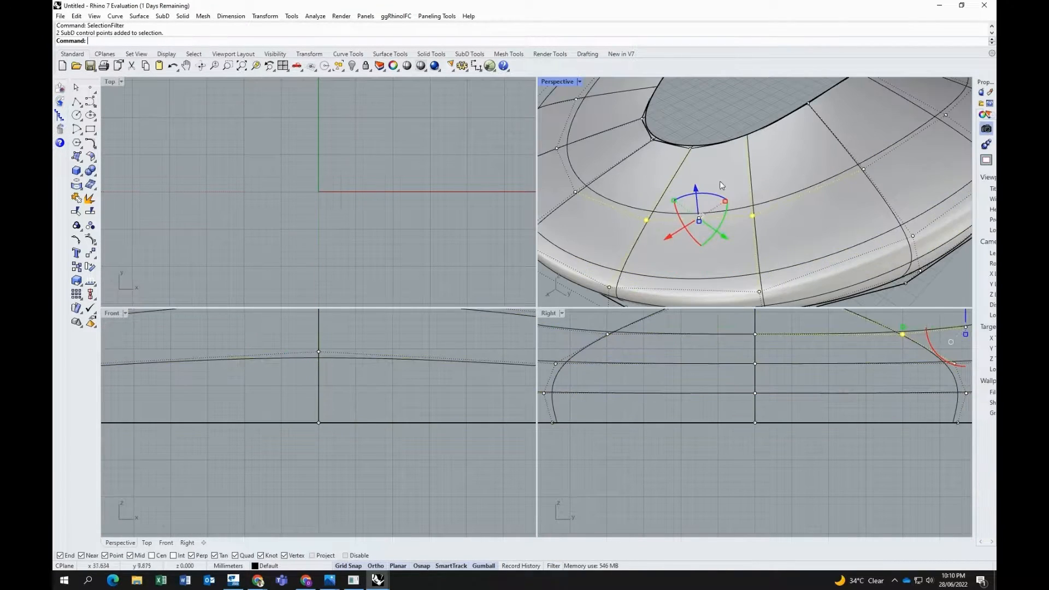
double_click(694, 156)
scroll(701, 198, "down", 5)
type("Select")
left_click(124, 57)
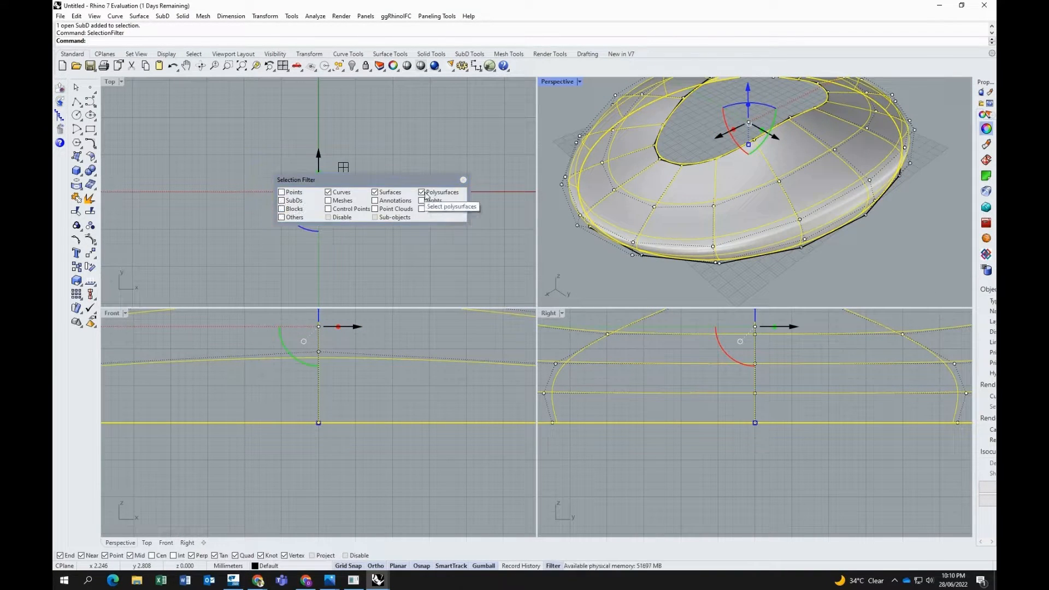
key("Return")
Turn off the SubD's control points and reopen the selection filter.
left_click(683, 191)
left_click(348, 53)
left_click(390, 53)
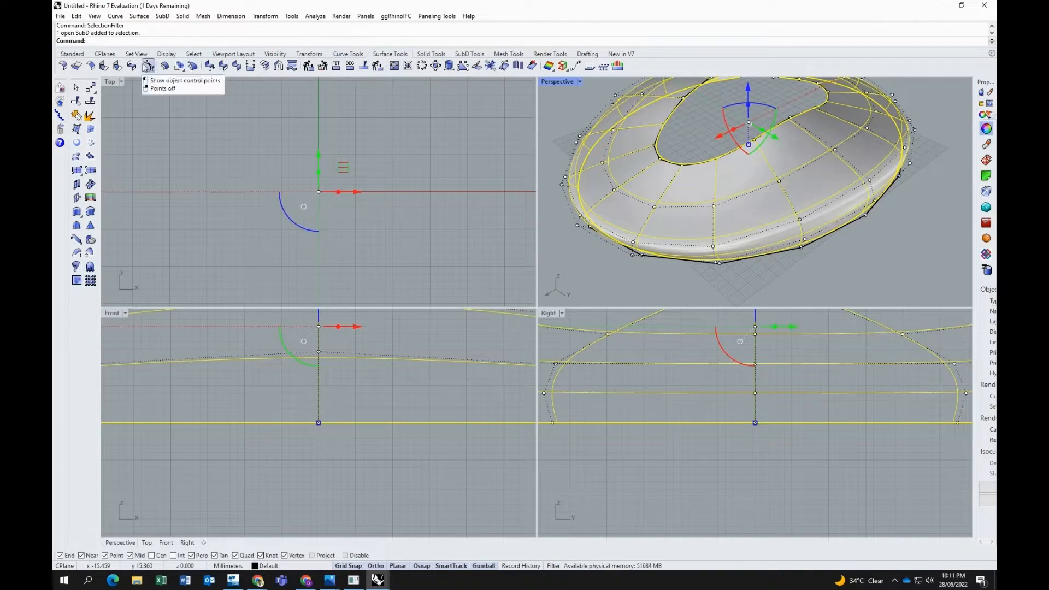
right_click(147, 66)
type("select")
left_click(124, 57)
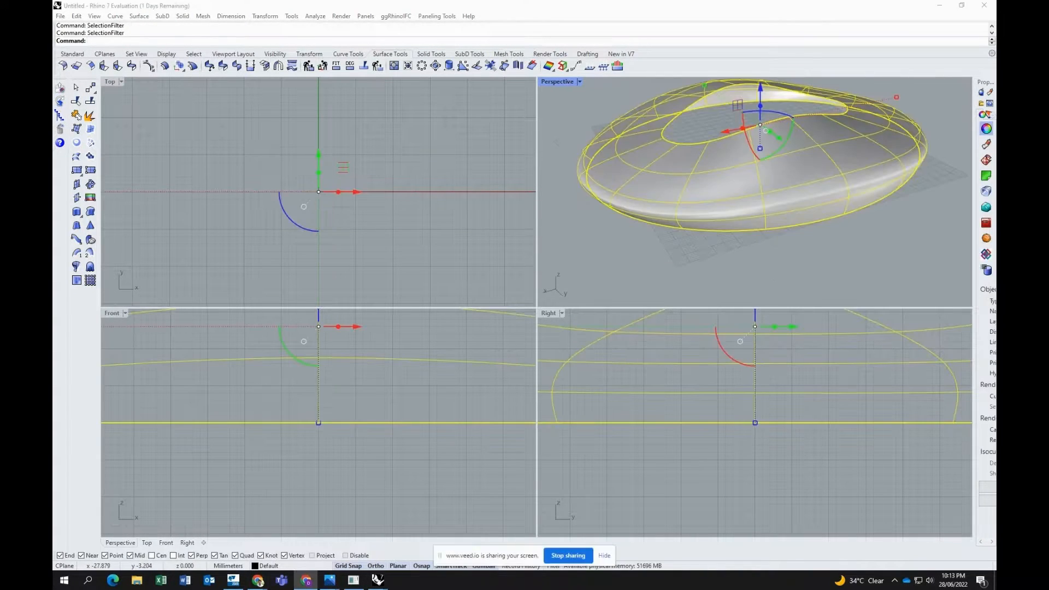
Try SubDivide on the shell and undo the subdivision.
key("ctrl+y")
right_click_drag(742, 224, 727, 219)
key("Escape")
type("Subd")
left_click(124, 58)
left_click(678, 240)
key("Return")
right_click_drag(677, 257, 724, 260)
left_click(724, 252)
left_click(71, 54)
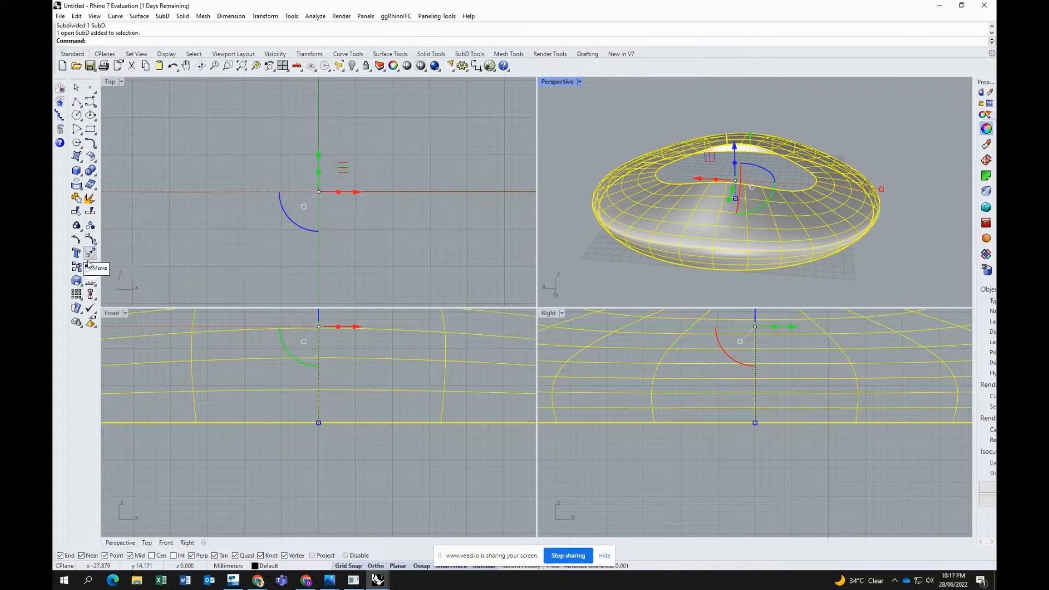
key("ctrl+z")
right_click_drag(582, 172, 776, 233)
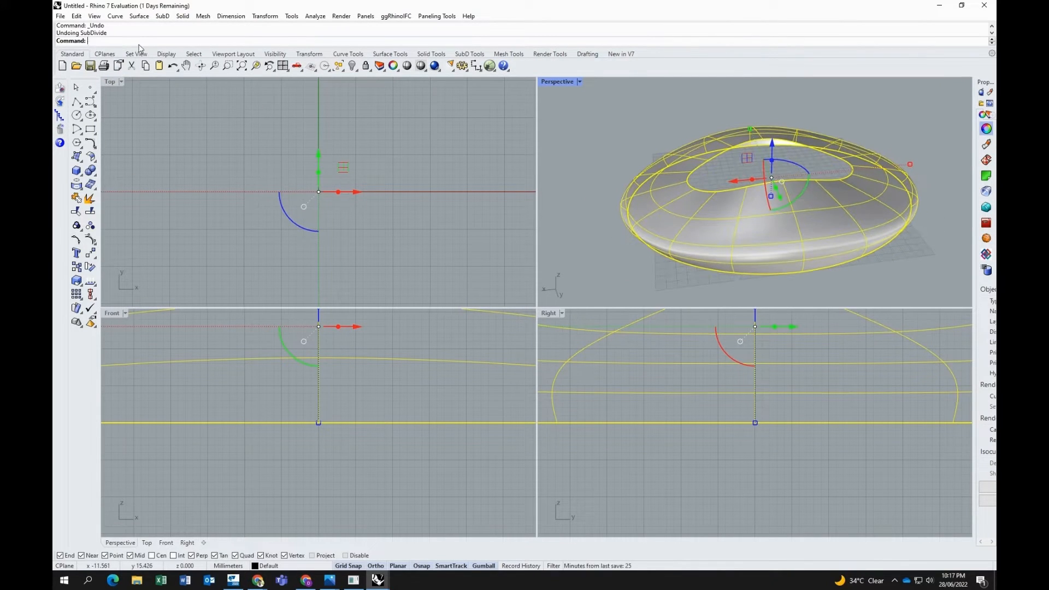
Subdivide the selected SubD into a denser grid, and undo its deletion.
type("SubDivide")
key("Return")
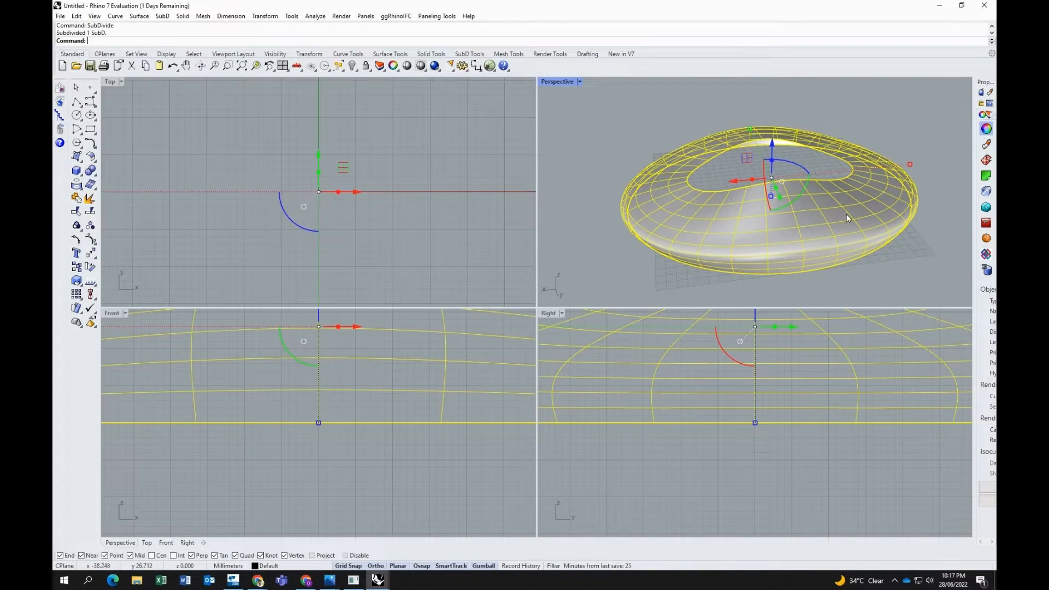
key("Delete")
key("ctrl+z")
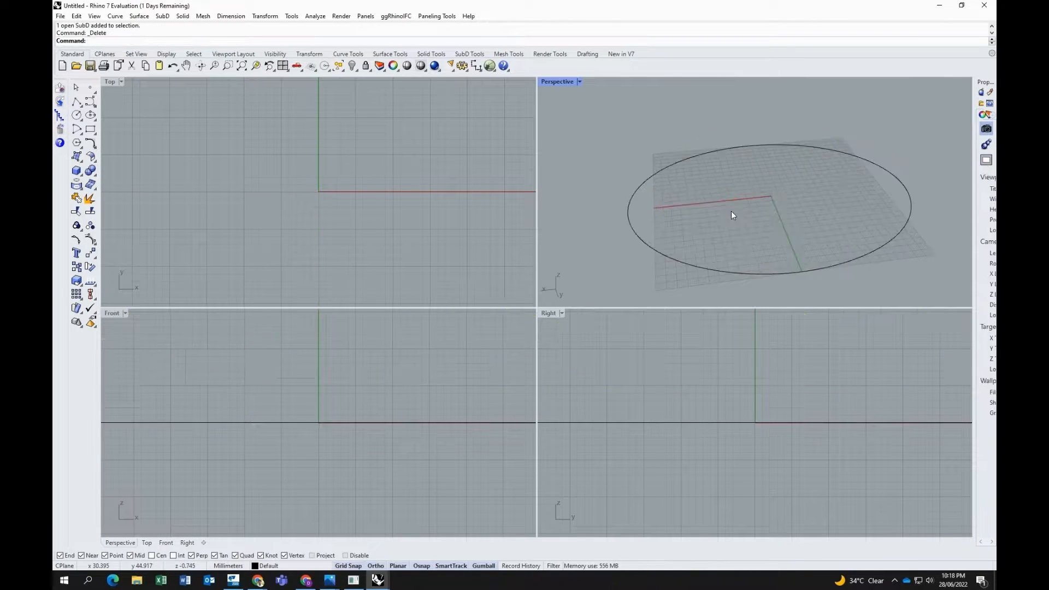
left_click(76, 185)
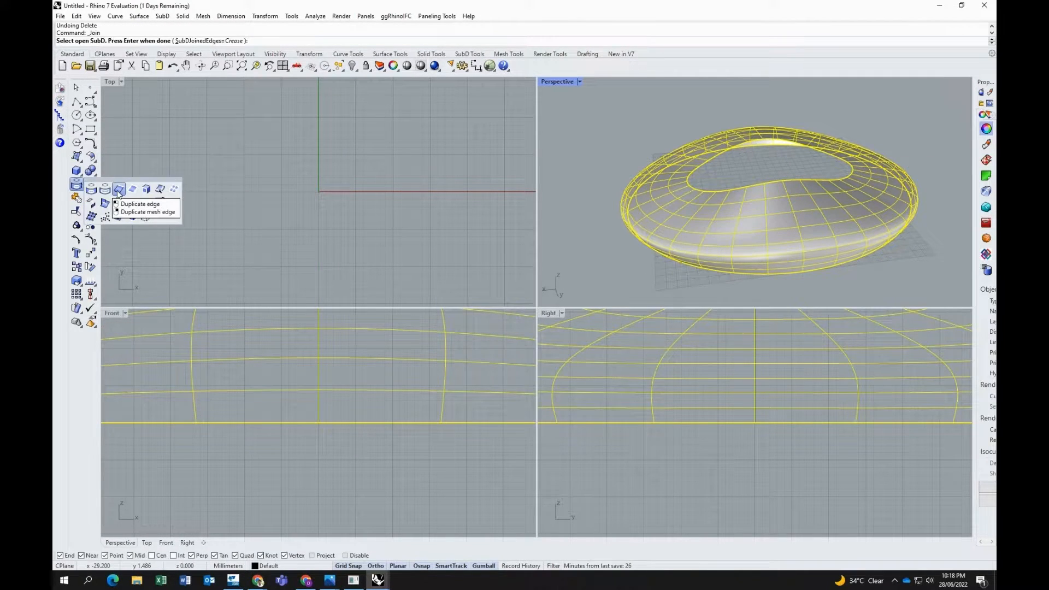
left_click(118, 189)
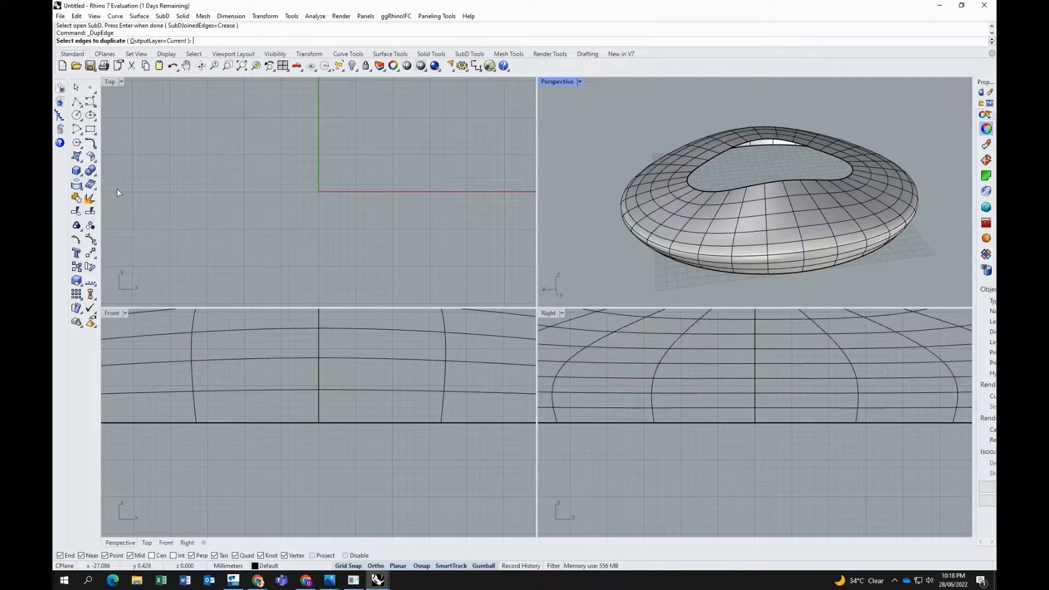
type("1")
key("Return")
key("ctrl+z")
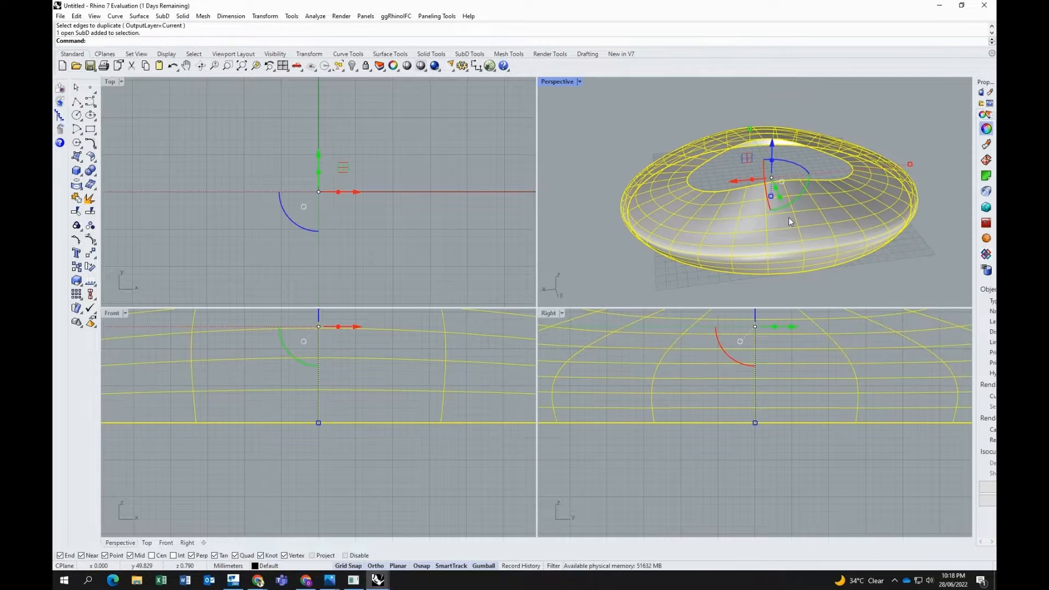
left_click(88, 186)
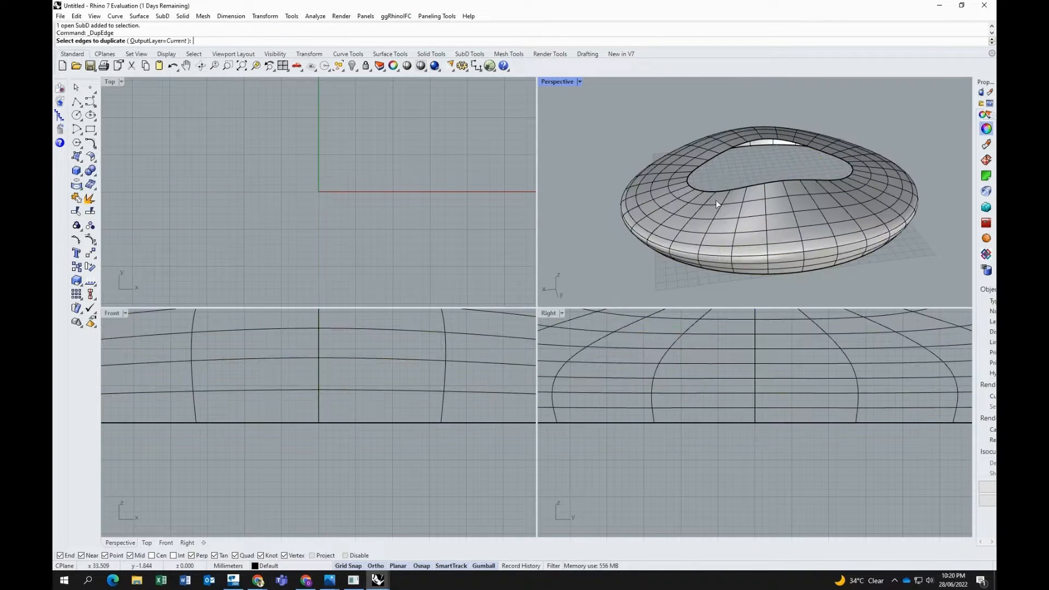
key("Escape")
Try duplicating a radial run of the SubD's edges, and undo the deletion of the SubD.
left_click(82, 190)
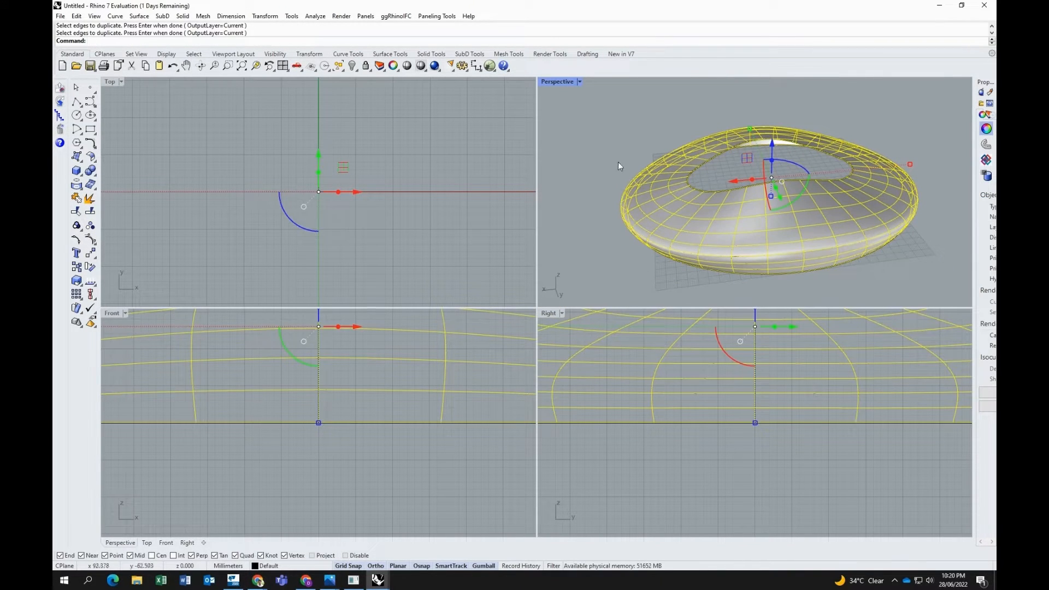
key("Escape")
scroll(605, 237, "up", 3)
key("ctrl+z")
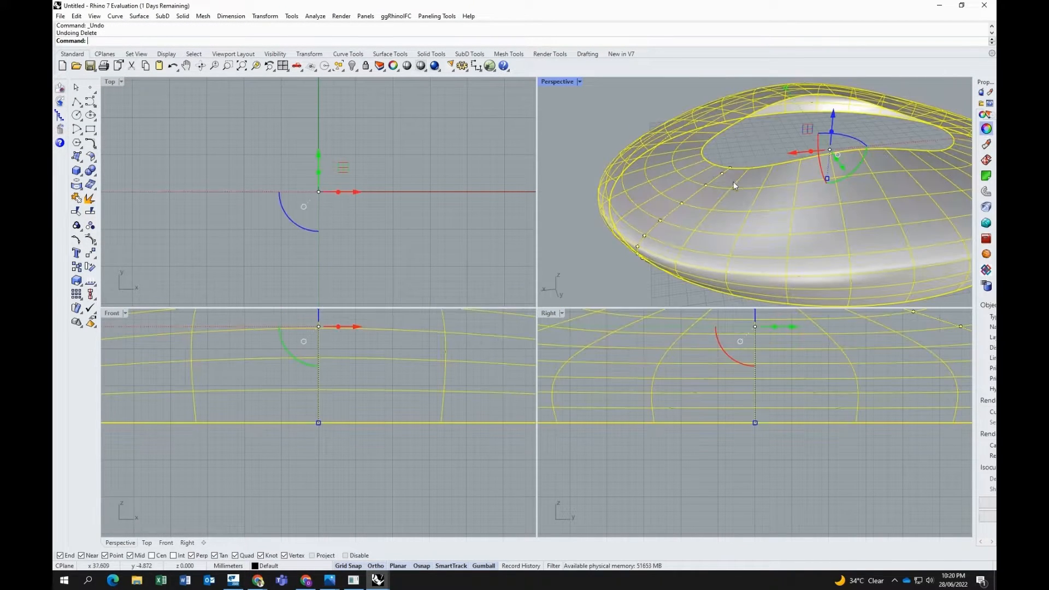
scroll(731, 189, "down", 3)
Try duplicating edges from the opening to the base on the SubD's front side, and undo the edge duplication.
left_click(82, 190)
left_click_drag(781, 179, 778, 277)
key("Return")
left_click(815, 241)
key("Delete")
key("ctrl+z")
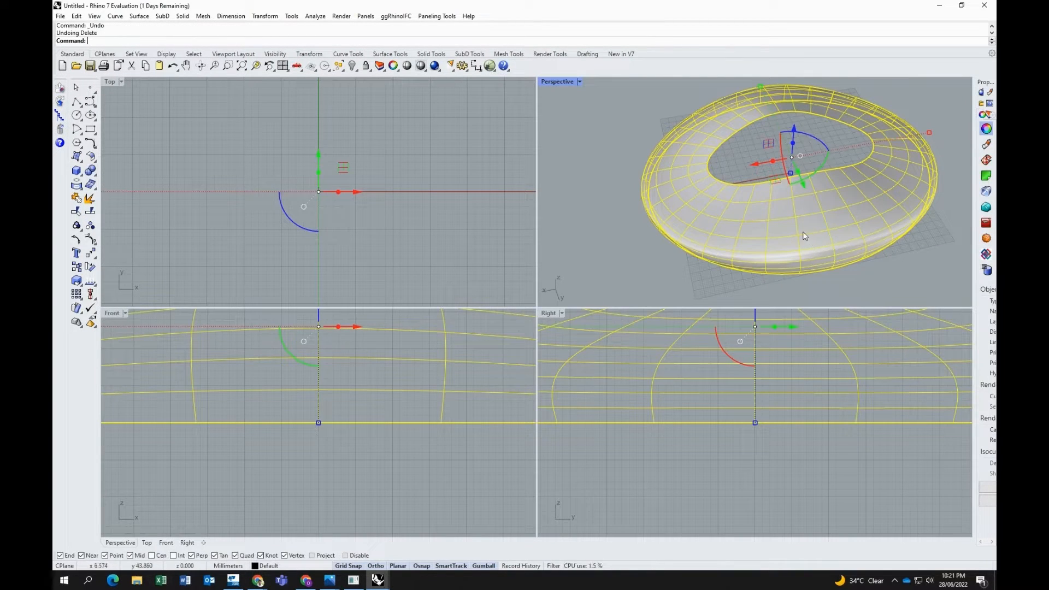
key("ctrl+z")
Duplicate all the edges of the SubD as curves and delete the original SubD.
left_click(76, 184)
left_click(91, 189)
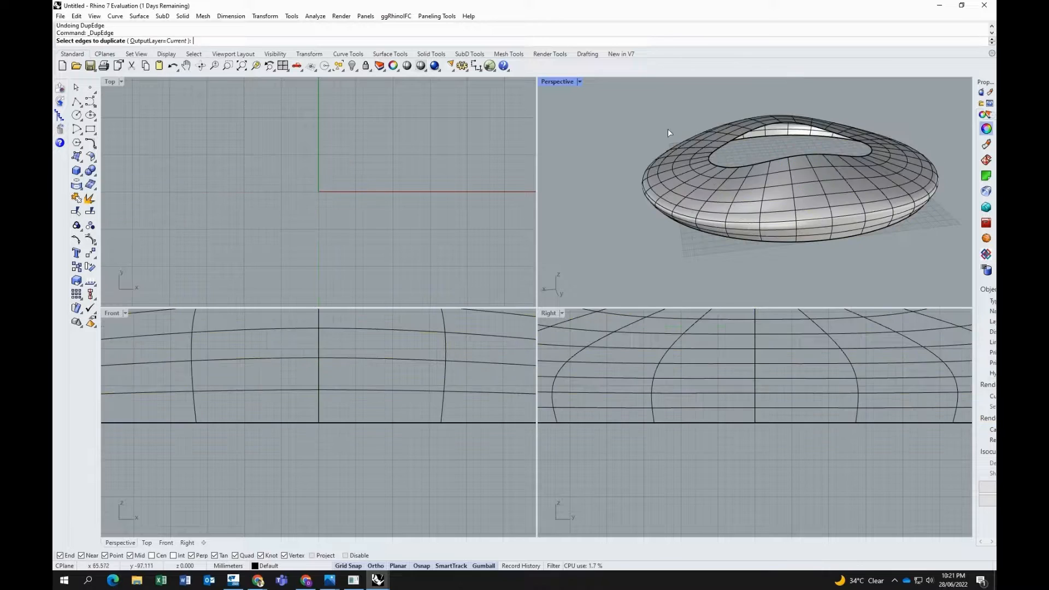
left_click_drag(628, 103, 936, 258)
key("Return")
key("Return")
key("Escape")
left_click(807, 205)
key("Delete")
Delete the radial curves so that only the closed ring curves around the opening remain.
left_click(801, 199)
left_click(760, 212)
right_click_drag(785, 221, 793, 185)
left_click_drag(817, 117, 929, 230)
right_click_drag(929, 229, 893, 234)
key("Delete")
left_click_drag(609, 112, 811, 253)
key("Delete")
right_click_drag(803, 213, 727, 187)
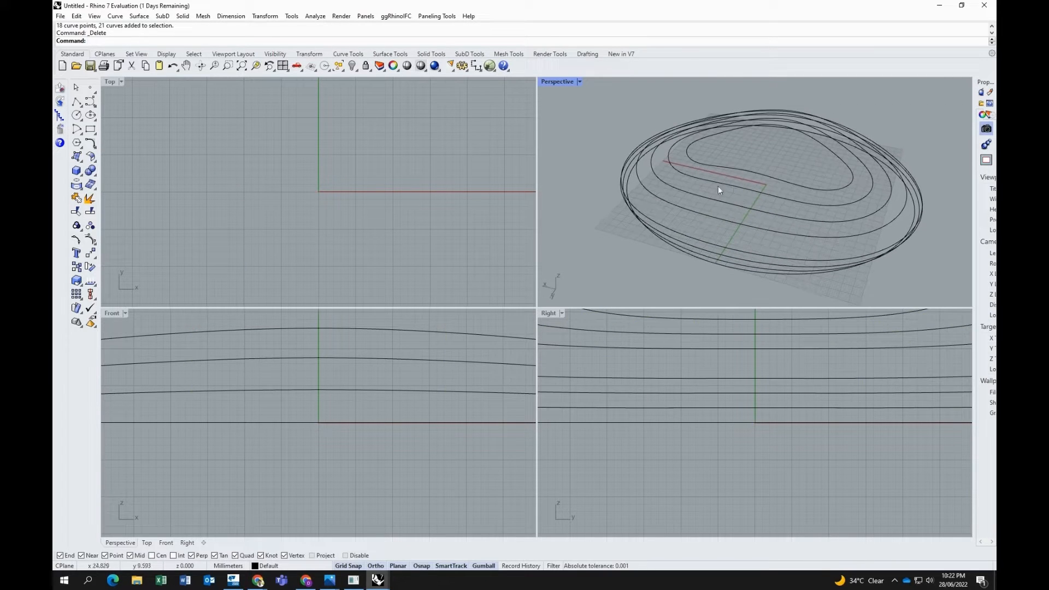
Try lofting all the ring curves selected together with automatic seam alignment, and cancel the loft.
left_click(77, 156)
left_click(129, 159)
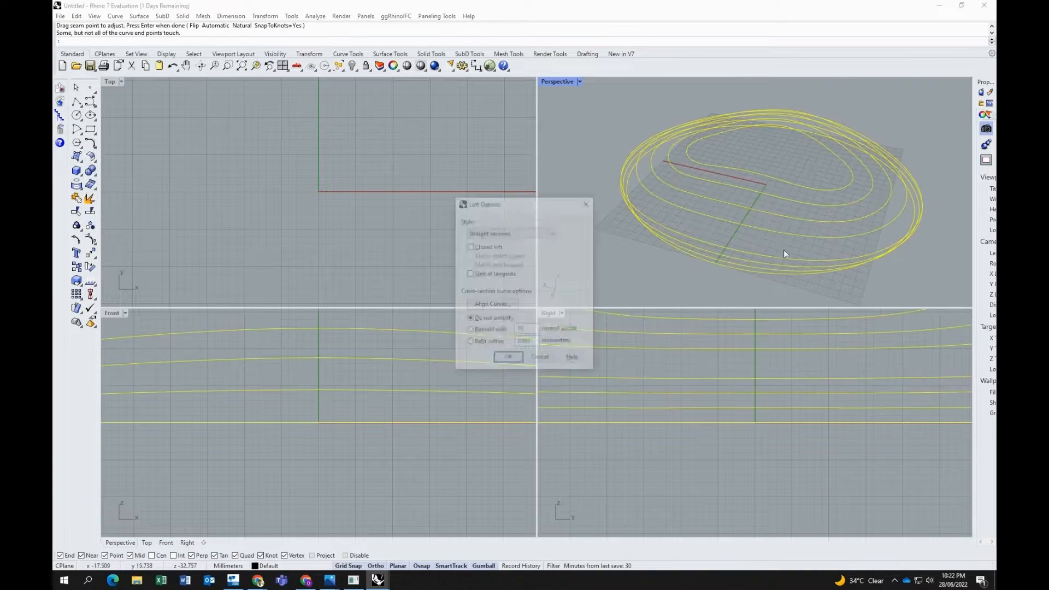
left_click(781, 181)
left_click(77, 156)
left_click(129, 159)
left_click_drag(820, 109, 779, 278)
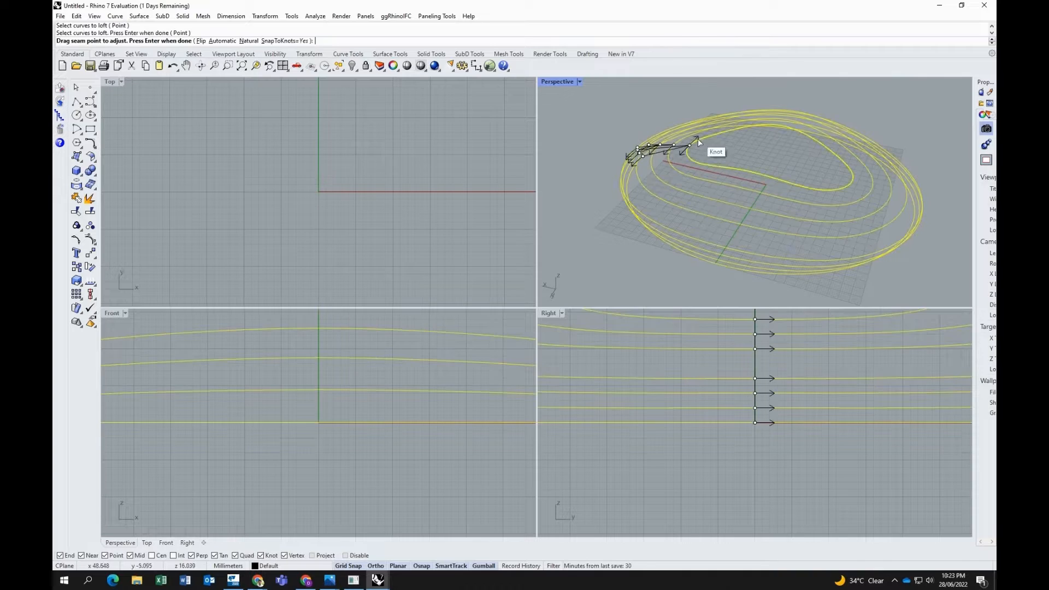
left_click(224, 41)
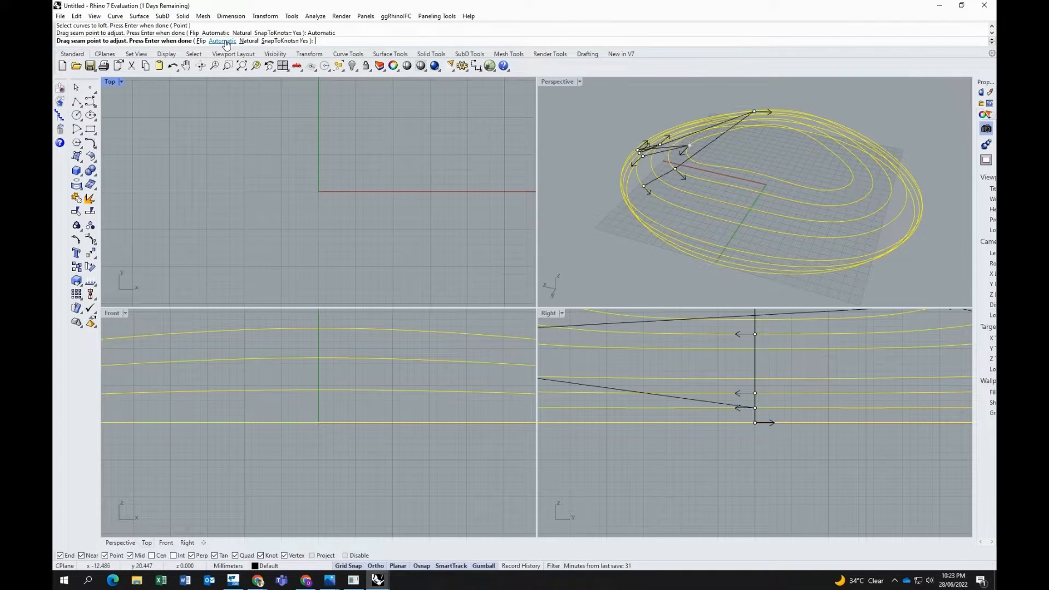
key("Return")
left_click(542, 358)
left_click(789, 199)
left_click(780, 182)
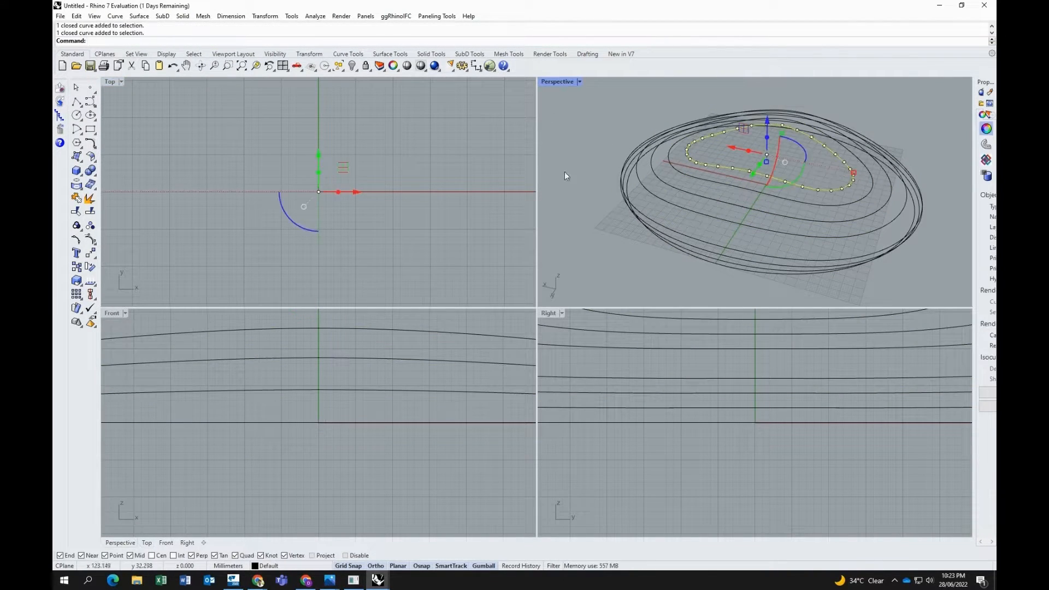
key("Escape")
Loft the ring curves by picking them one by one from the inner opening outward to the base.
key("Return")
left_click(787, 200)
left_click(778, 216)
left_click(768, 232)
left_click(757, 256)
left_click(749, 264)
left_click(738, 270)
key("Return")
key("Return")
left_click(509, 358)
Try splitting the lofted surface along a ring-shaped isocurve using the U direction, and undo it.
left_click(625, 261)
type("Split")
key("Return")
left_click(735, 218)
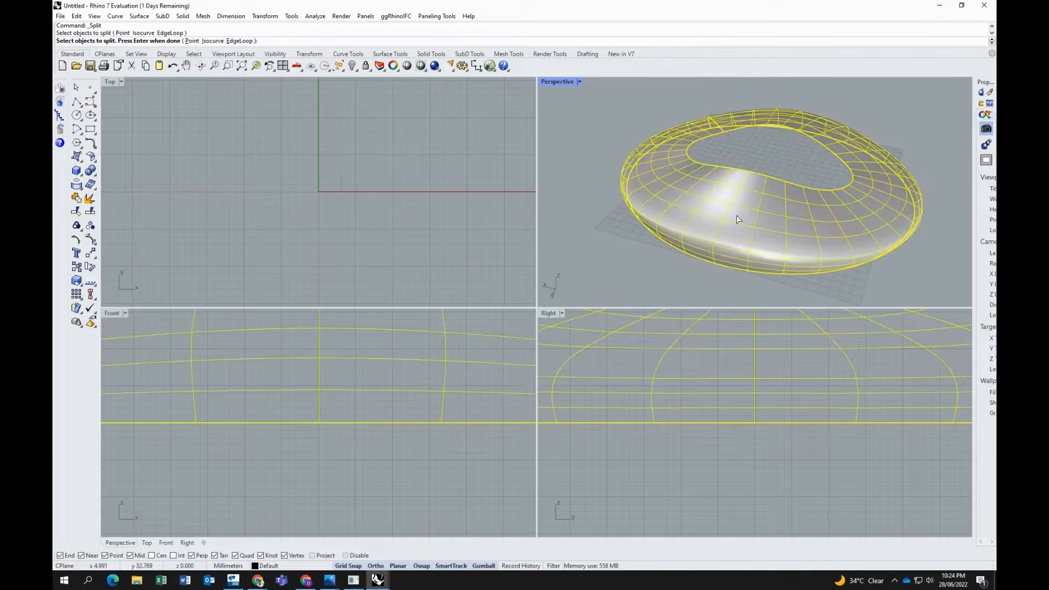
left_click(230, 41)
left_click(102, 41)
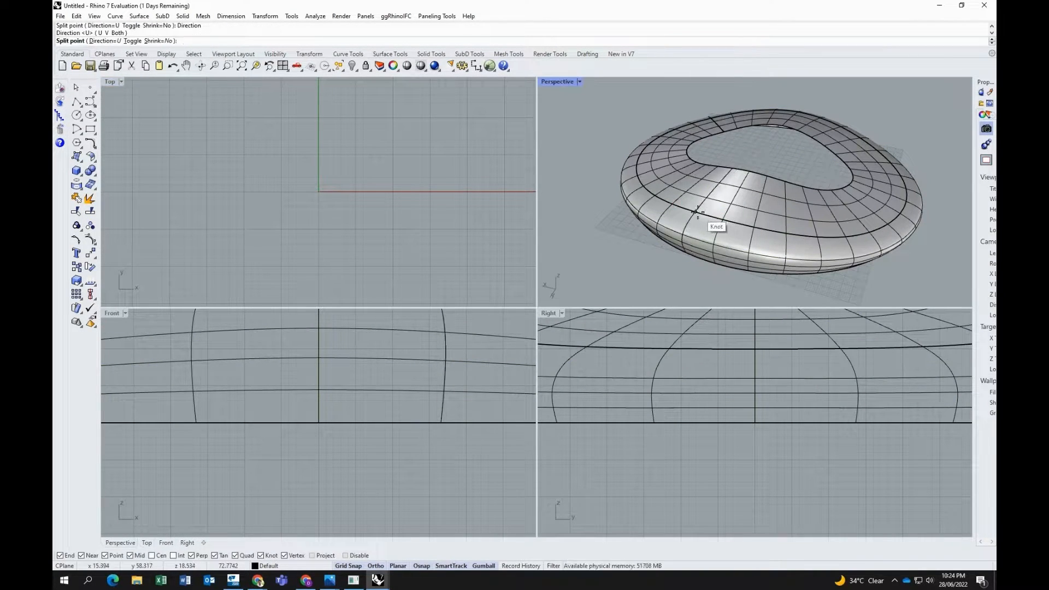
left_click(742, 209)
left_click(712, 212)
key("ctrl+z")
left_click(744, 224)
left_click(773, 260)
left_click(126, 40)
left_click(761, 229)
key("Escape")
left_click(762, 229)
key("Escape")
key("Return")
left_click(774, 234)
key("Return")
left_click(753, 216)
key("Return")
Try splitting the lofted surface by isocurve again after changing the split options, and undo the split.
left_click(157, 40)
left_click(203, 41)
type("s")
key("Return")
type("d")
key("Return")
key("Return")
left_click(133, 42)
left_click(133, 42)
left_click(757, 229)
left_click(744, 210)
key("Return")
left_click(744, 218)
key("ctrl+z")
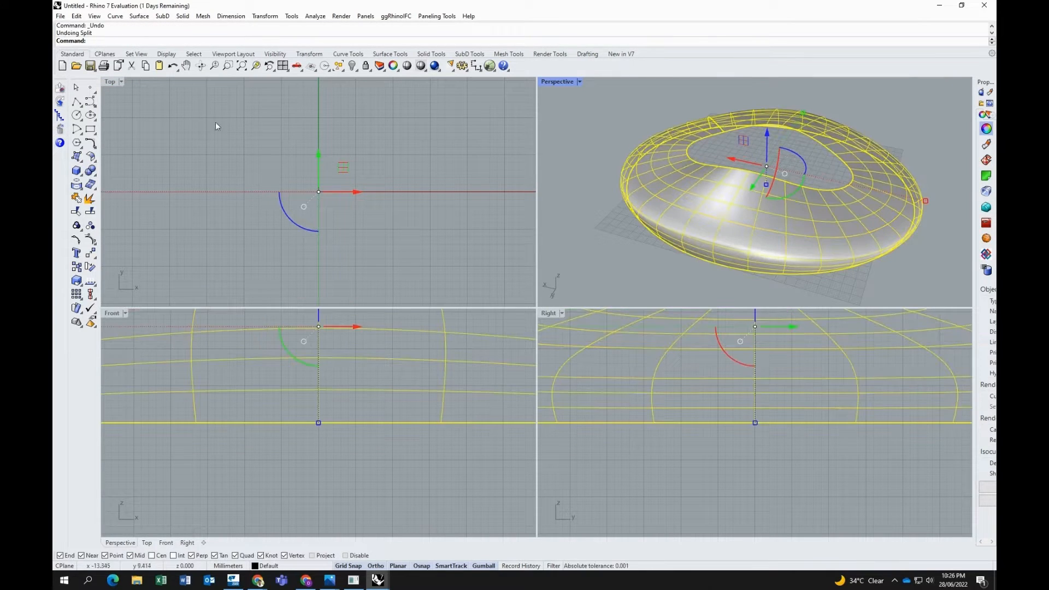
Split the lofted surface along a ring-shaped isocurve into an upper band and a lower outer band.
left_click(131, 41)
left_click(745, 227)
key("Return")
left_click(741, 220)
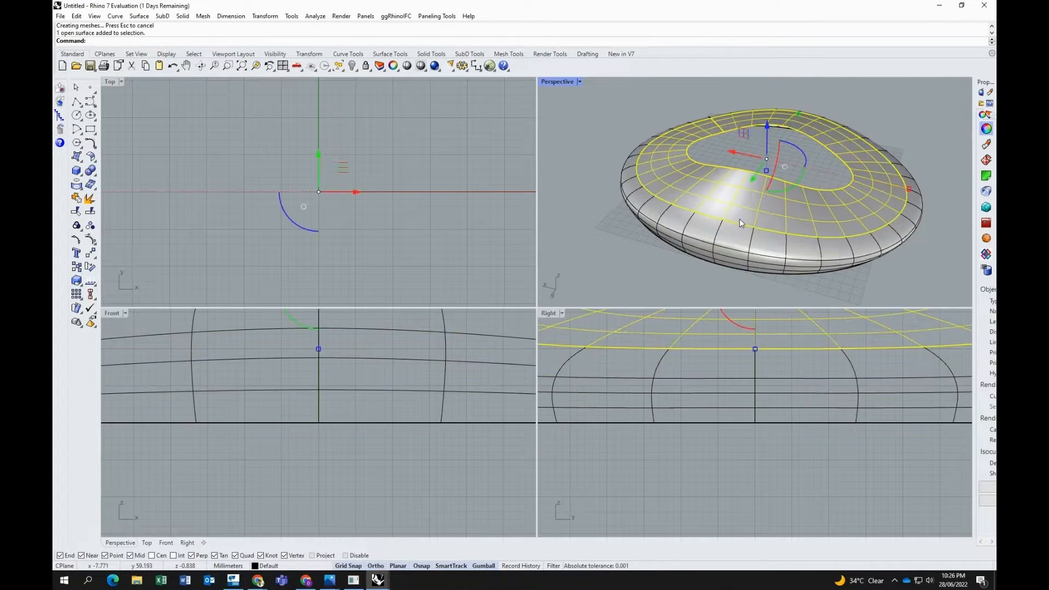
Open Grasshopper, maximise the Perspective viewport, and place the Grasshopper window clear of the model.
right_click_drag(936, 220, 885, 219)
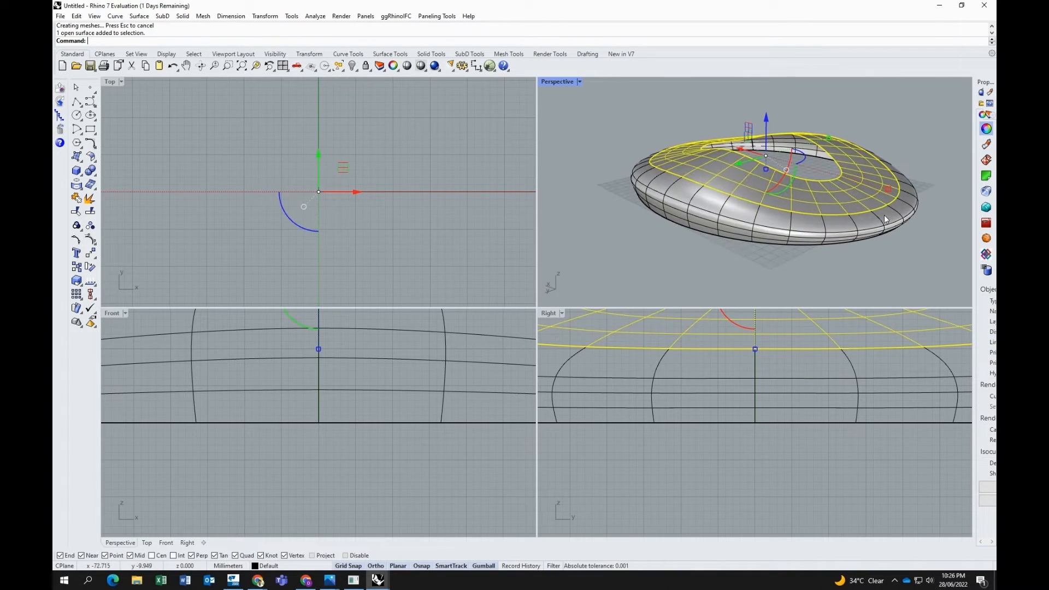
left_click(489, 66)
key("Delete")
left_click(567, 362)
key("Delete")
scroll(651, 344, "down", 4)
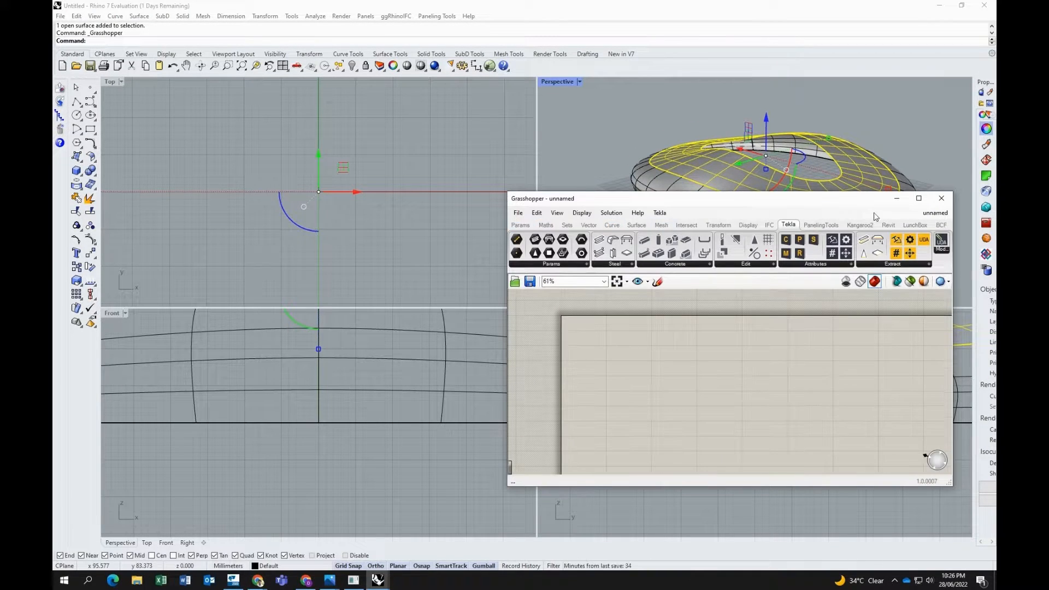
left_click_drag(680, 198, 359, 232)
left_click(580, 82)
left_click(568, 92)
left_click_drag(492, 232, 377, 238)
right_click_drag(640, 279, 668, 334)
left_click_drag(365, 239, 346, 278)
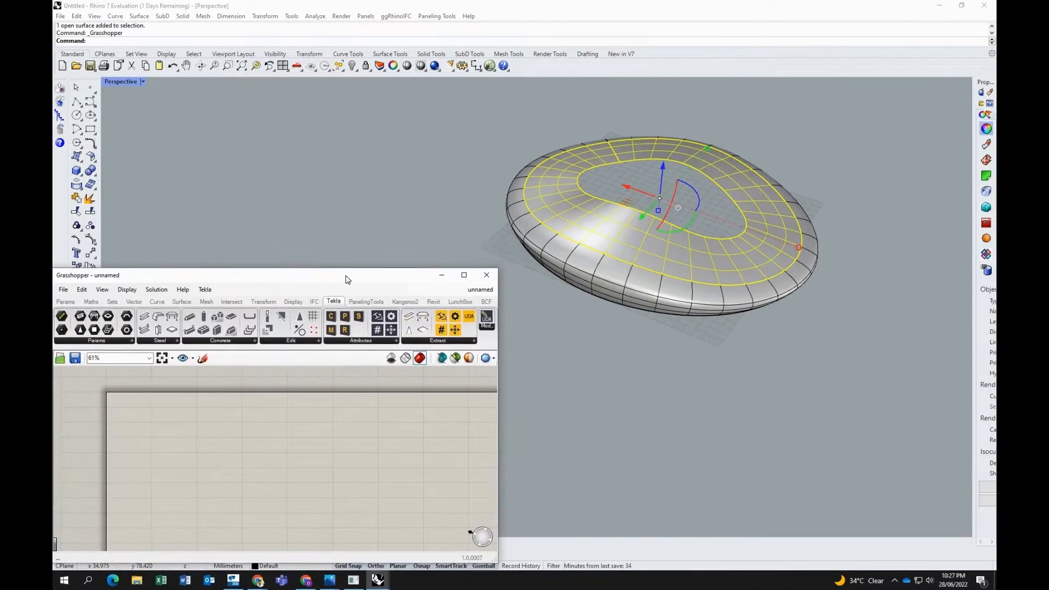
Try referencing the upper surface band in a new Grasshopper Surface parameter.
left_click(68, 302)
left_click(143, 329)
left_click(167, 444)
right_click(169, 444)
left_click(215, 497)
Replace the Surface parameter with a new one that references the lower outer band.
left_click(631, 302)
right_click(630, 302)
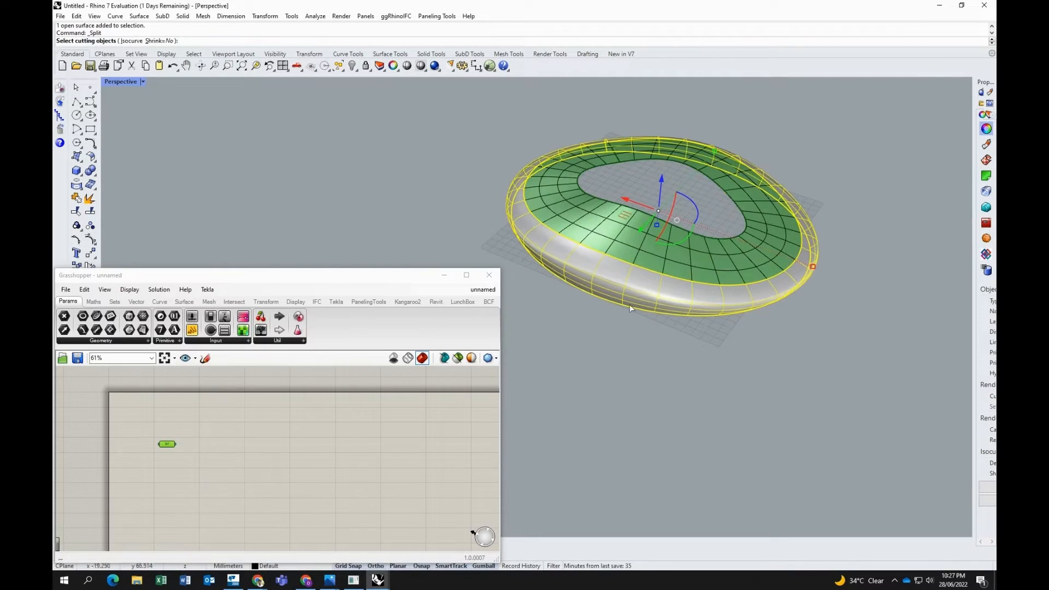
key("Delete")
left_click(143, 330)
left_click(164, 501)
left_click(167, 502)
right_click(166, 503)
left_click(215, 497)
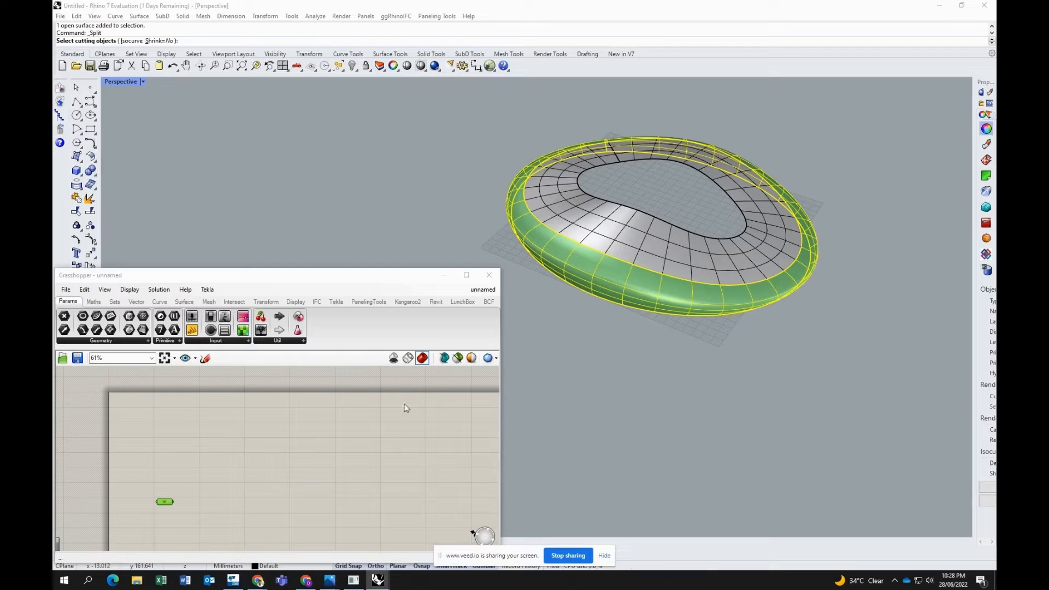
Add a Deconstruct Domain² component and feed the Surface parameter into it.
double_click(194, 435)
type("deco")
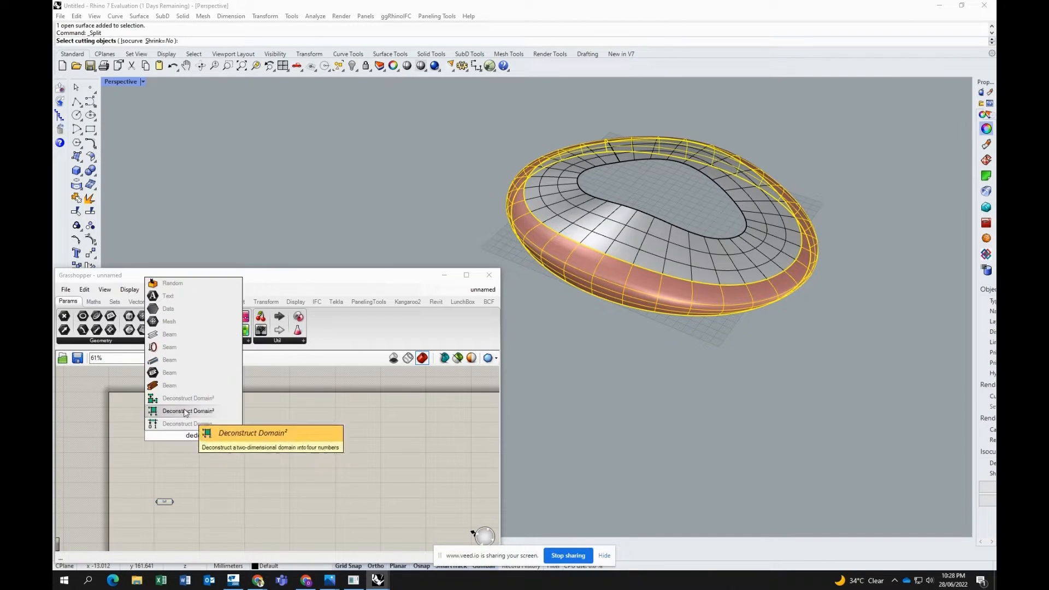
left_click(185, 415)
scroll(223, 498, "up", 3)
Add a Rectangle component and connect the domain's U1 output to X and V1 to Y.
double_click(249, 498)
type("rect")
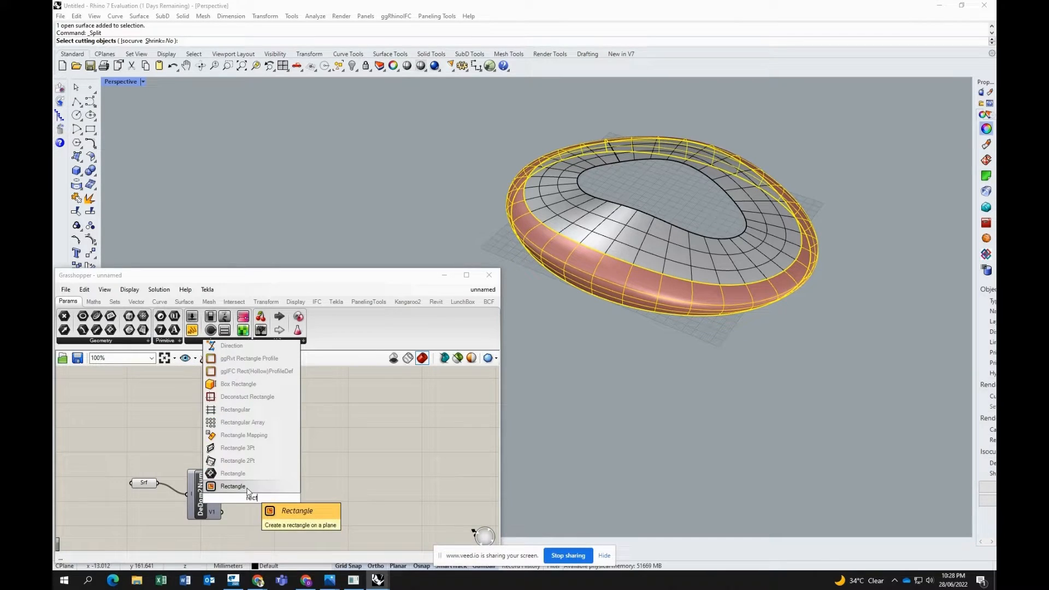
left_click(247, 488)
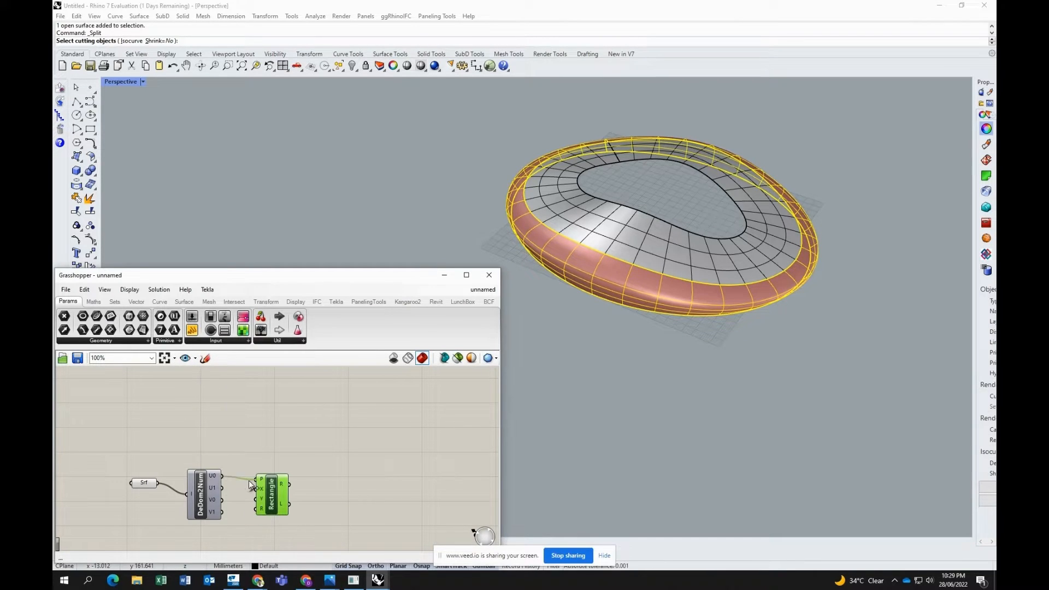
left_click_drag(244, 497, 254, 489)
left_click_drag(222, 512, 250, 502)
Add a Populate 2D component and connect the rectangle as its region.
double_click(329, 490)
type("pop")
key("Return")
left_click_drag(290, 484, 313, 475)
Add a number slider set to 300 and connect it to Populate 2D's point count.
double_click(286, 529)
type("sli")
key("Return")
right_click(293, 530)
mouse_move(344, 512)
left_click(432, 548)
left_click(310, 530)
left_click_drag(326, 530, 323, 501)
left_click(340, 498)
Add a Voronoi component after Populate 2D for the populated points.
double_click(365, 505)
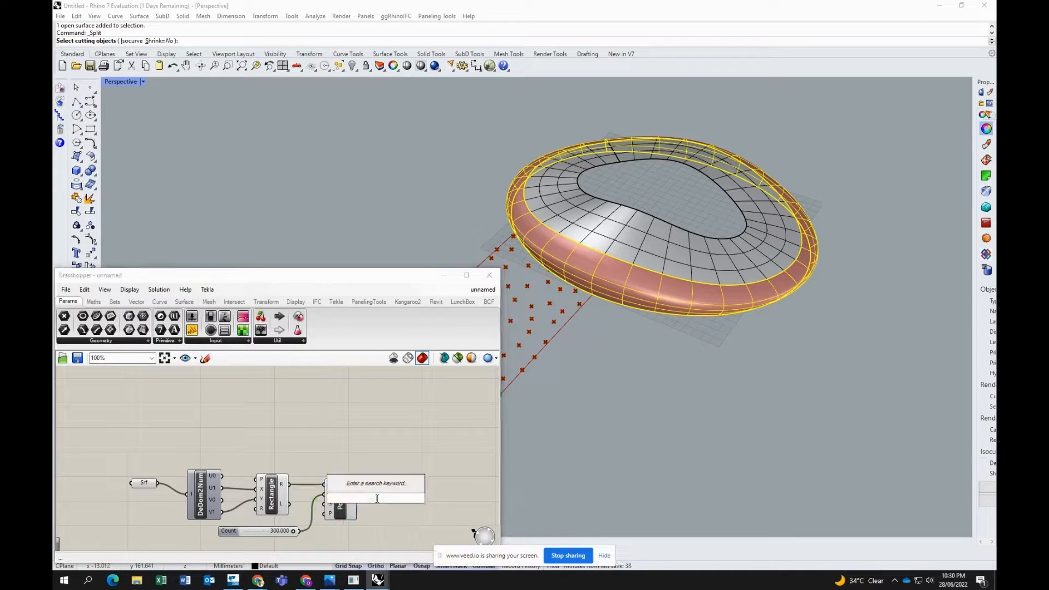
type("voronoi")
left_click(381, 490)
left_click_drag(376, 490, 381, 504)
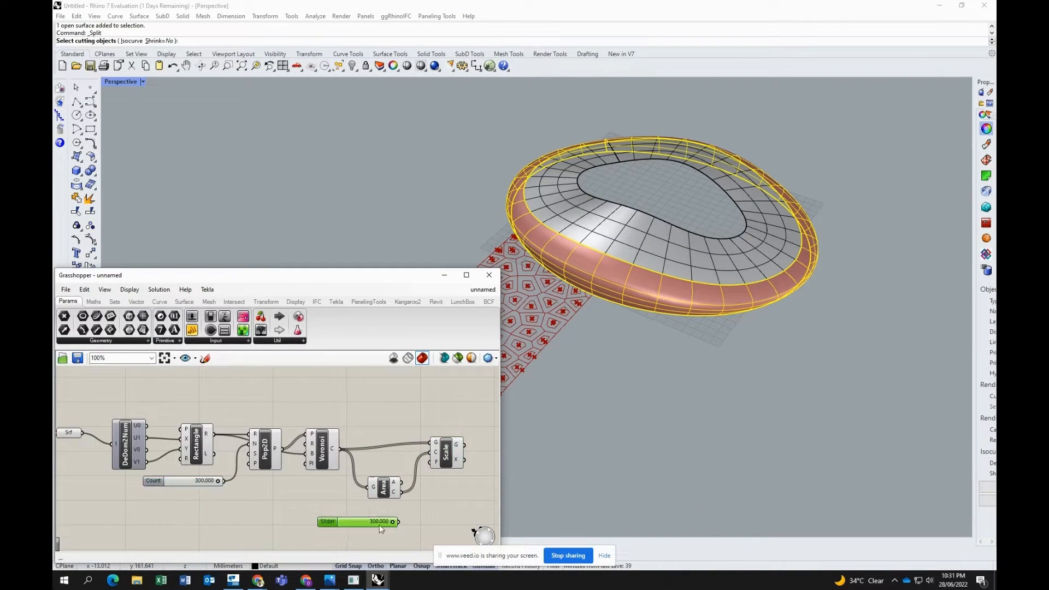
Set the new number slider to 0.780 and connect it to the Scale component's factor.
double_click(348, 525)
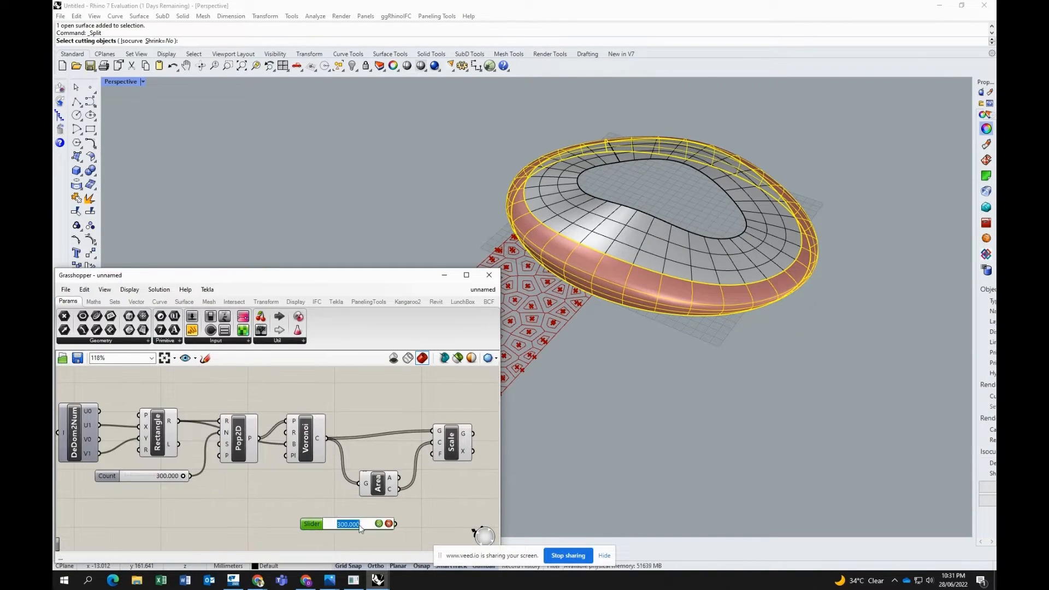
left_click_drag(436, 452, 396, 525)
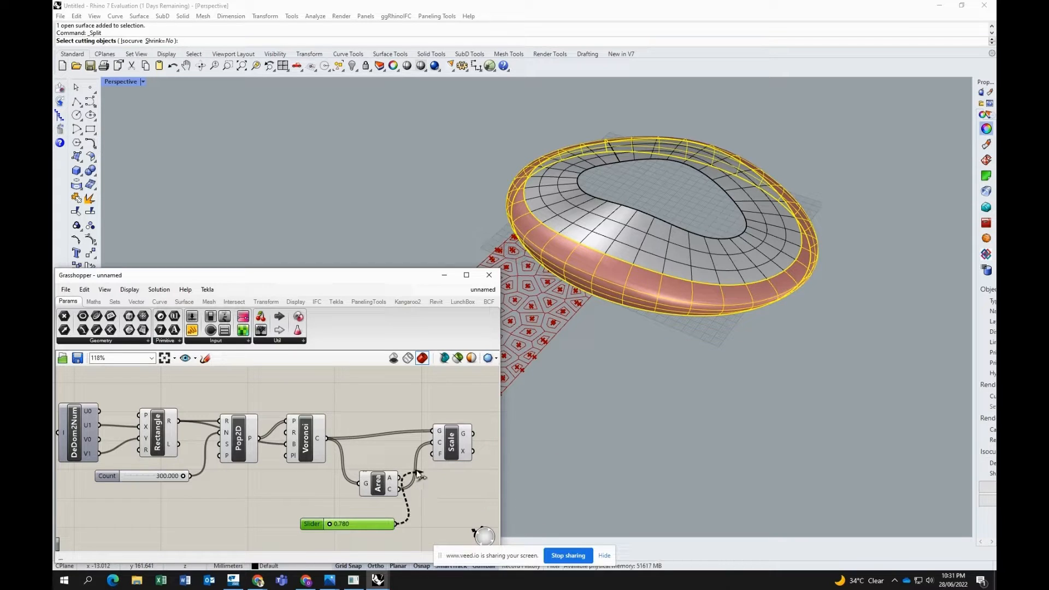
left_click(379, 497)
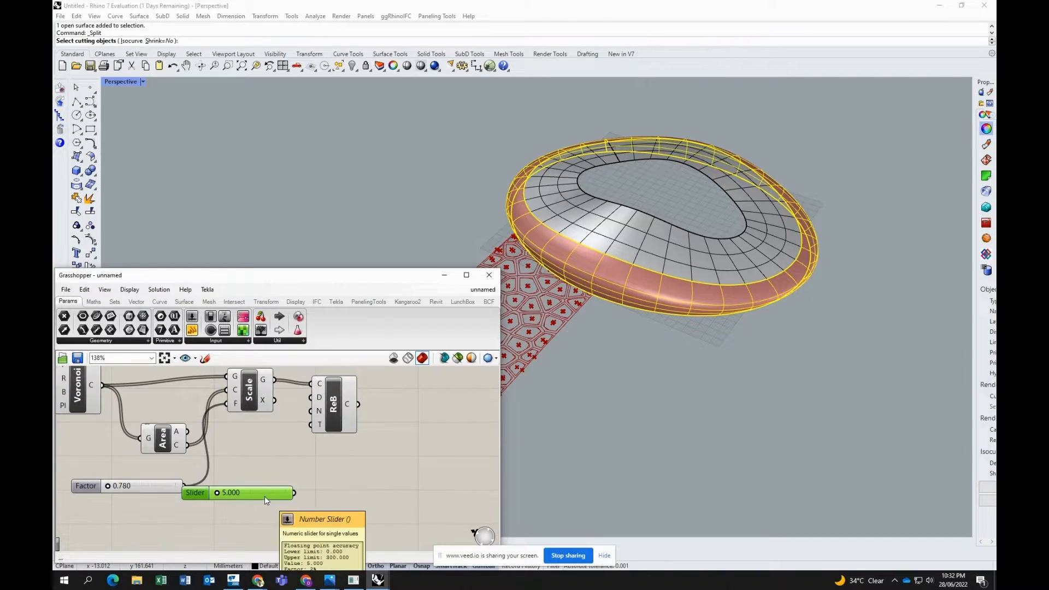
Drive Rebuild Curve's degree and count with sliders set to 5, and connect the rectangle output to a relay.
left_click_drag(295, 493, 319, 425)
right_click(336, 432)
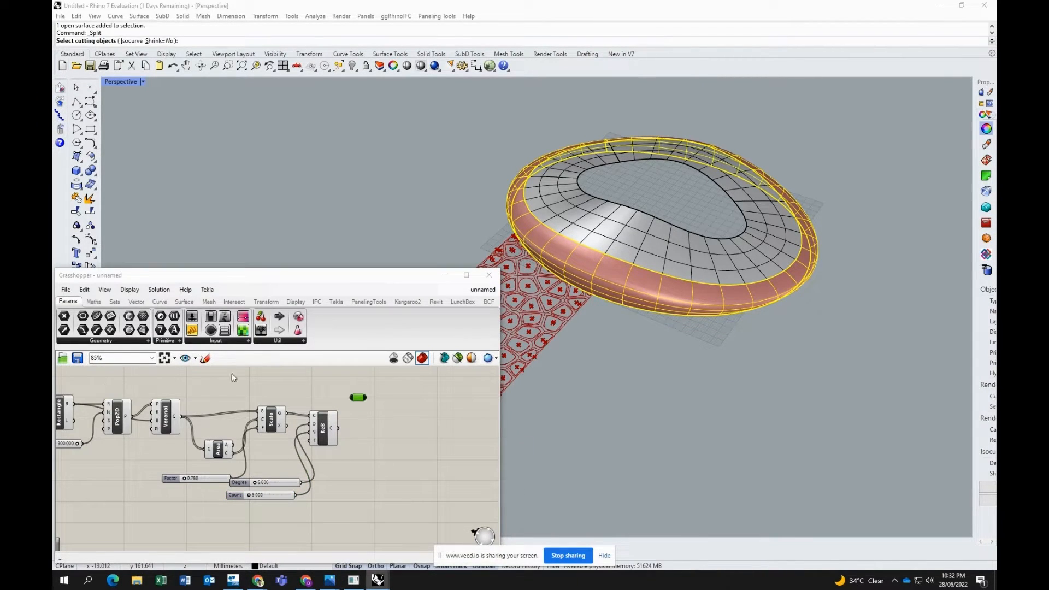
left_click_drag(74, 404, 351, 398)
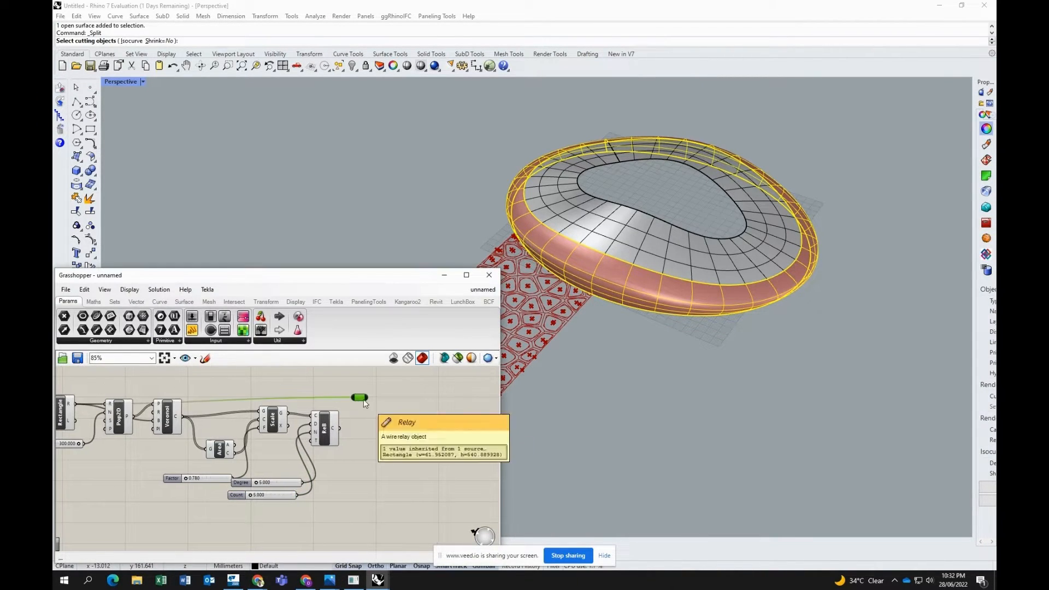
Add a Boundary Surfaces component and connect both the relayed rectangle and the rebuilt curves to its edges input.
scroll(309, 457, "down", 1)
double_click(391, 479)
type("bound")
left_click(393, 471)
scroll(394, 475, "up", 2)
left_click_drag(394, 474, 373, 416)
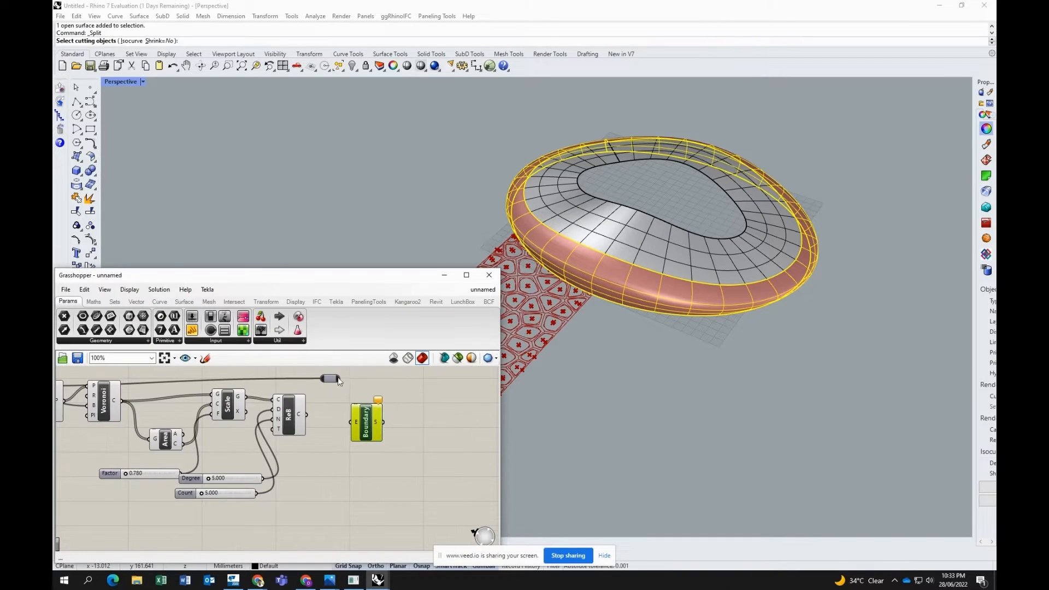
left_click_drag(343, 380, 350, 422)
left_click_drag(309, 416, 350, 421, "shift")
Flatten the edges input of the Boundary Surfaces component.
scroll(361, 432, "up", 2)
right_click(354, 425)
left_click(374, 446)
scroll(328, 449, "down", 2)
right_click_drag(420, 425, 368, 440)
scroll(368, 440, "down", 1)
scroll(368, 439, "up", 2)
scroll(284, 442, "down", 2)
left_click(215, 440)
Add an Extrude component and connect the boundary surfaces output to its base input.
scroll(309, 447, "up", 2)
double_click(316, 453)
type("extr")
left_click(313, 443)
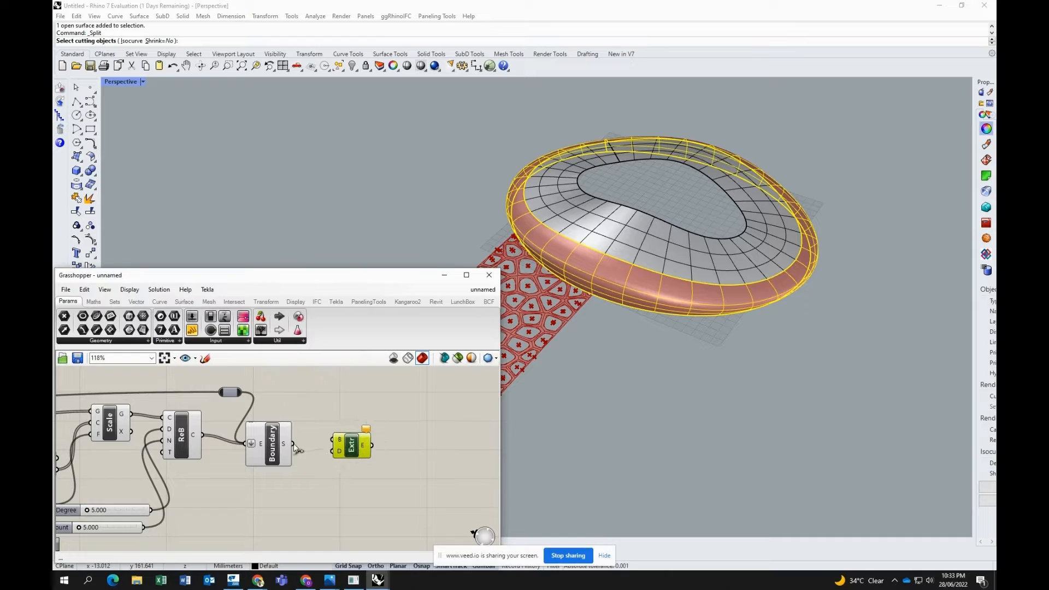
double_click(313, 503)
type("z")
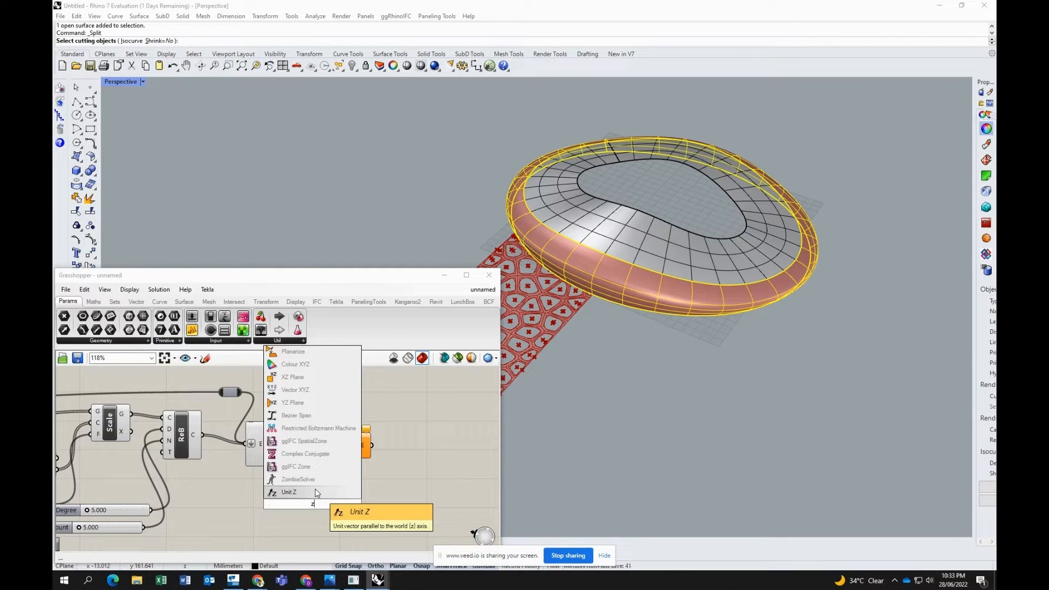
type("v")
key("BackSpace")
key("BackSpace")
type("vec")
left_click(314, 479)
key("Delete")
Add a Unit Z component, drive its factor with a 0.400 slider, and connect it to the extrusion's direction.
double_click(345, 486)
type("unit z")
key("Return")
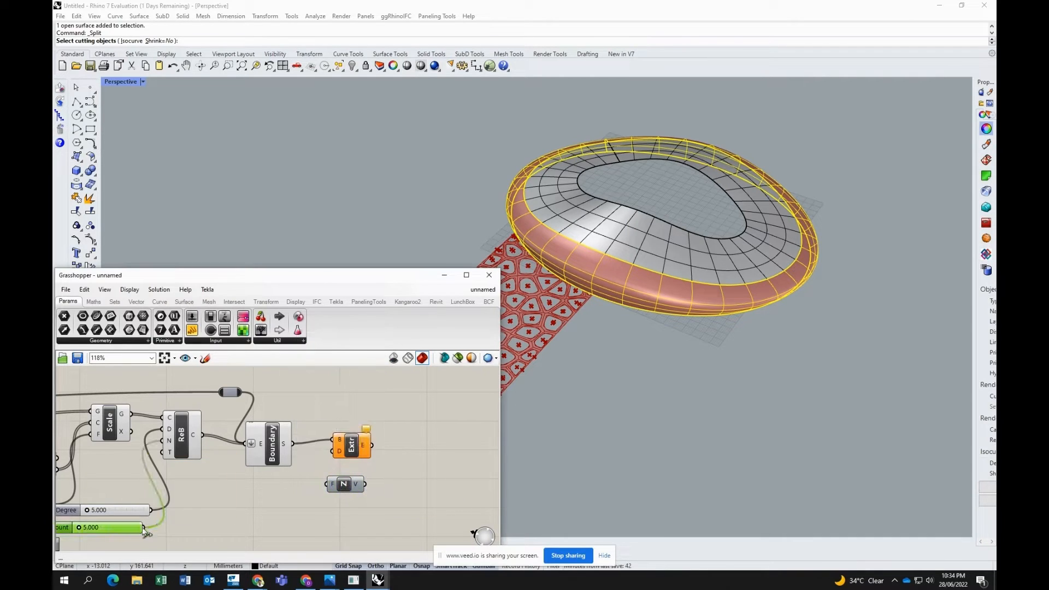
key("Return")
scroll(344, 476, "up", 1)
right_click_drag(344, 476, 290, 493)
left_click_drag(316, 504, 276, 463)
left_click_drag(290, 504, 243, 502)
Add a Bounding Box component and connect the extrusion output to its content input.
scroll(319, 455, "down", 3)
double_click(375, 458)
type("bbox")
key("Return")
left_click_drag(324, 454, 359, 452)
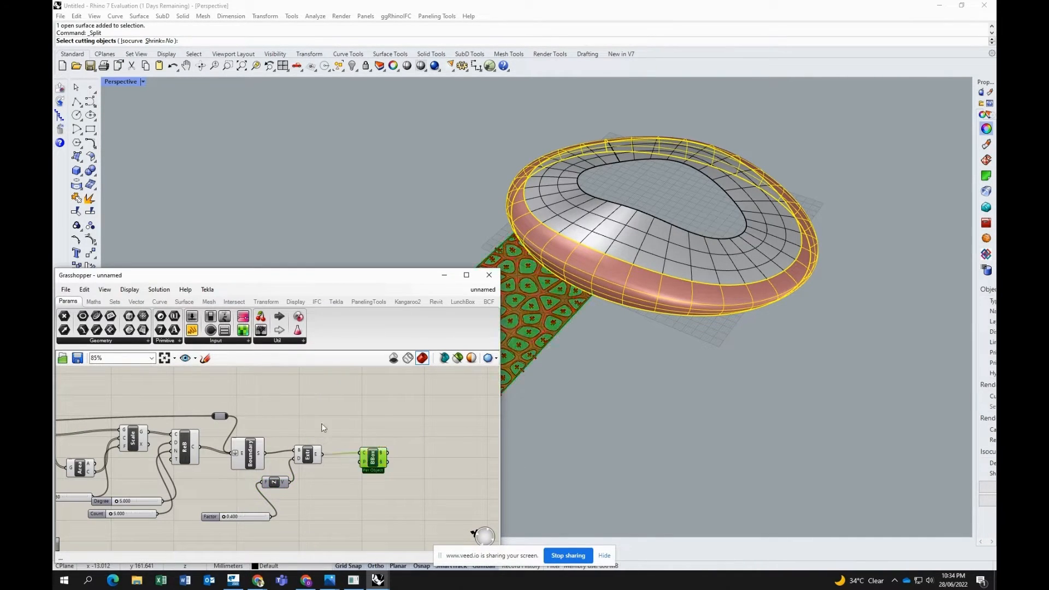
Add a Surface Morph component and connect the extrusion to its geometry and the bounding box to its reference.
scroll(315, 422, "down", 2)
double_click(367, 501)
type("surmorph")
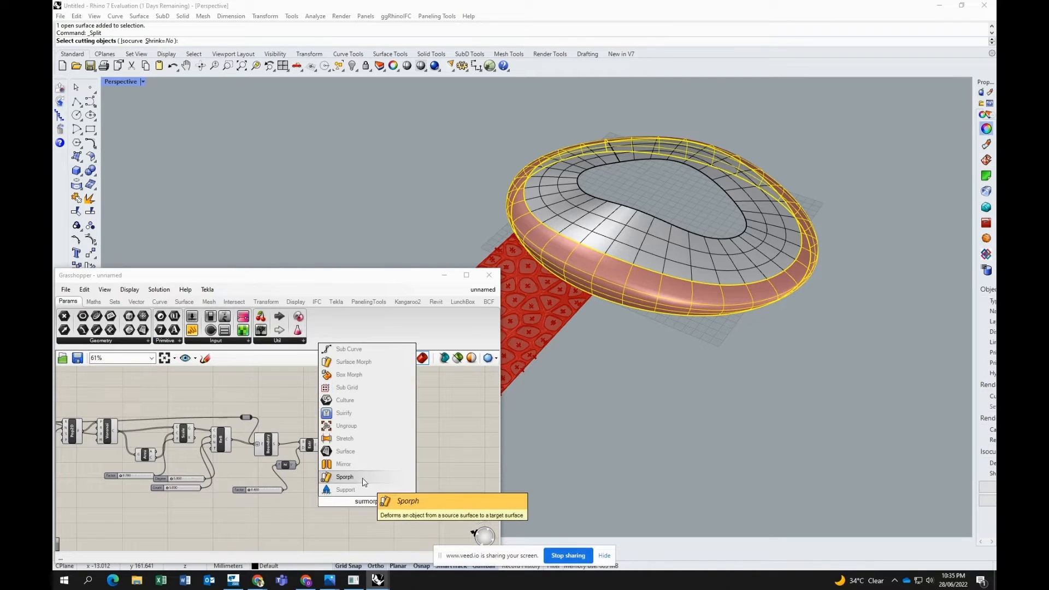
left_click(372, 400)
scroll(367, 501, "up", 3)
left_click_drag(365, 501, 424, 474)
left_click_drag(359, 386, 395, 442)
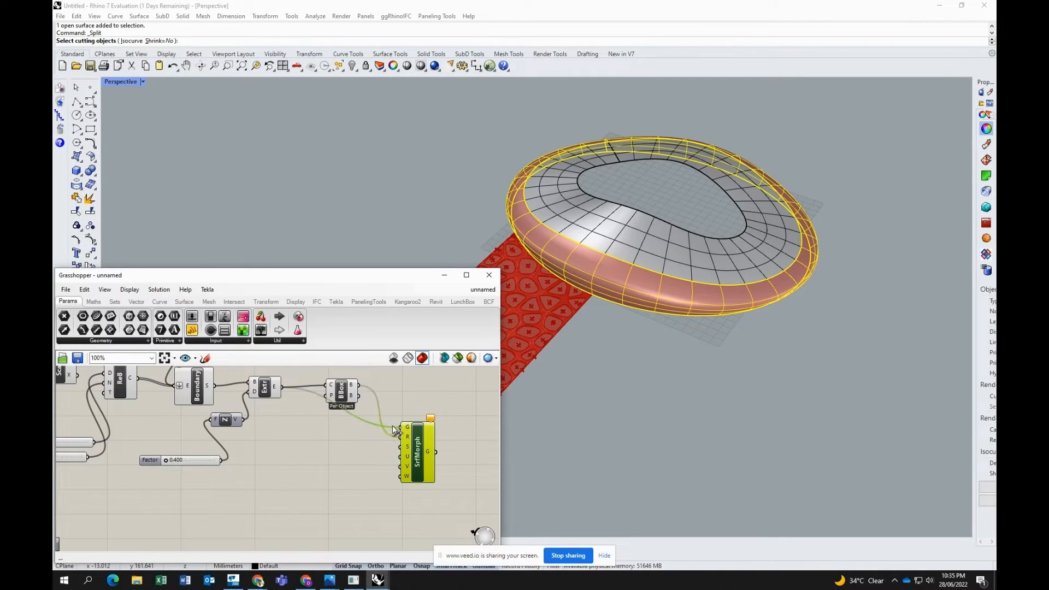
Carry the upstream domain connection to a relay placed near the Surface Morph component.
double_click(352, 494)
type("sur")
left_click(333, 447)
scroll(333, 485, "down", 3)
right_click_drag(151, 433, 364, 451)
scroll(142, 425, "down", 2)
scroll(328, 458, "down", 3)
Add a Deconstruct Domain² component, feed it from the relay, and connect its outputs to Surface Morph's U and V inputs.
double_click(392, 450)
type("dedom2")
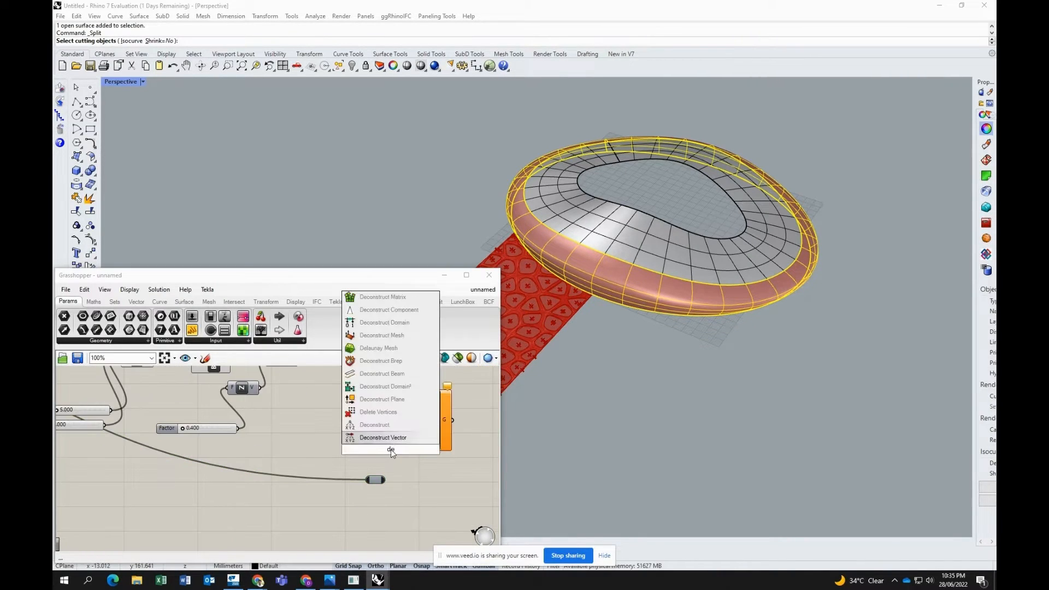
left_click(392, 437)
scroll(395, 464, "up", 2)
left_click_drag(367, 487, 295, 492)
left_click_drag(308, 492, 425, 411)
scroll(302, 459, "down", 3)
left_click_drag(386, 451, 415, 433)
Add a Scale component after Surface Morph and connect the morphed geometry to it.
scroll(301, 458, "down", 1)
double_click(399, 443)
type("scale")
left_click(416, 428)
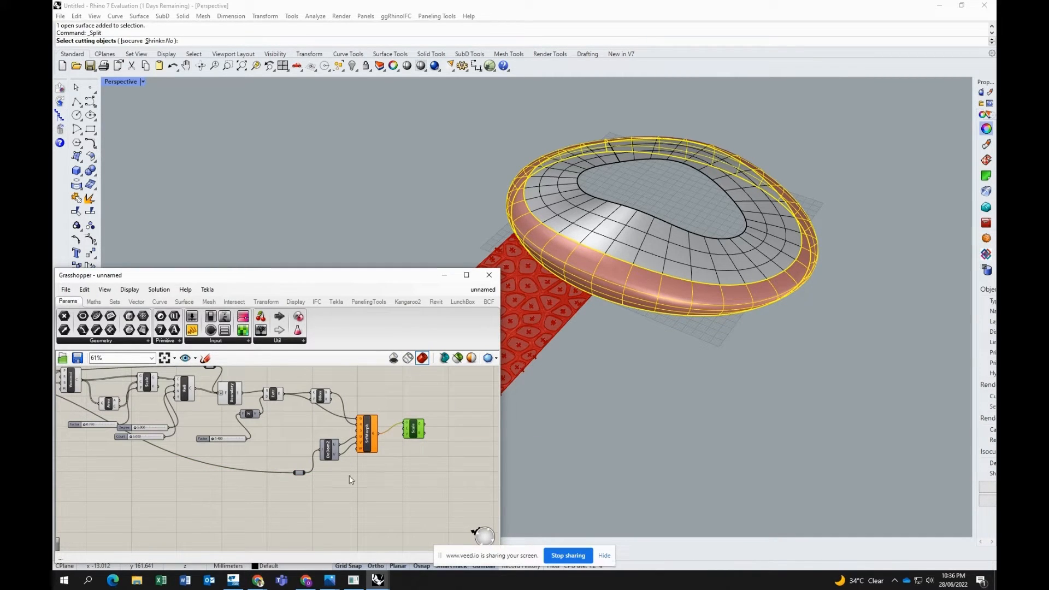
Hide the solid outer band surface in the Rhino viewport, keeping the morphed Voronoi pattern on display.
scroll(513, 361, "down", 1)
scroll(322, 402, "up", 3)
scroll(633, 343, "down", 1)
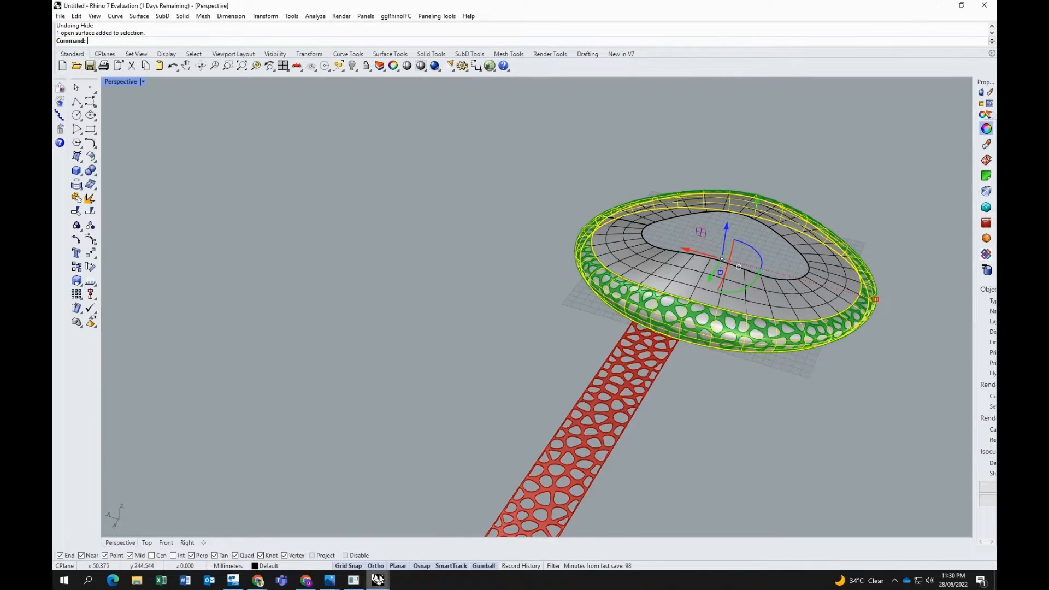
left_click(213, 240)
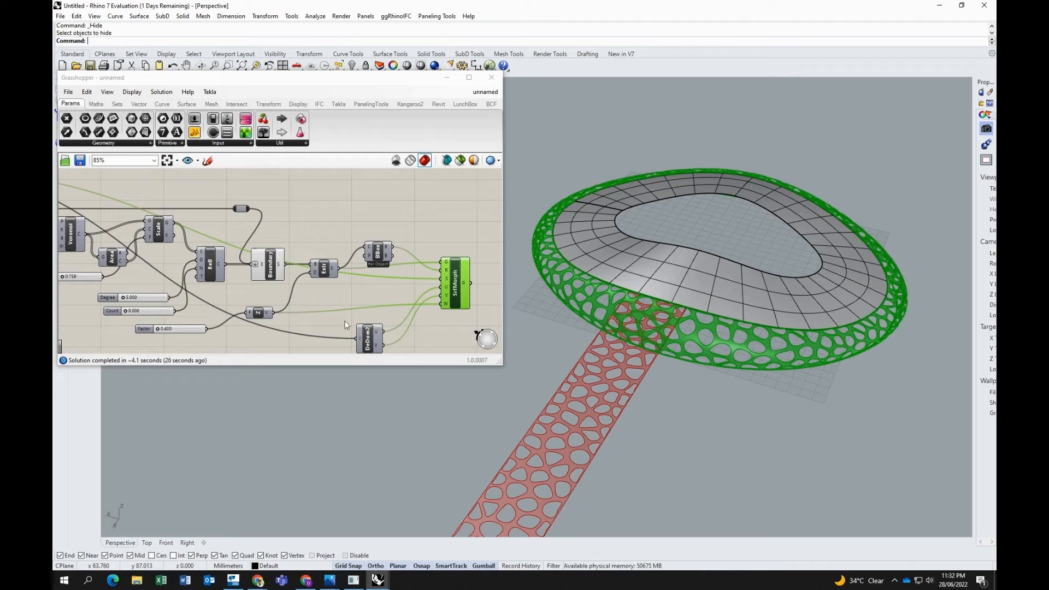
key("space")
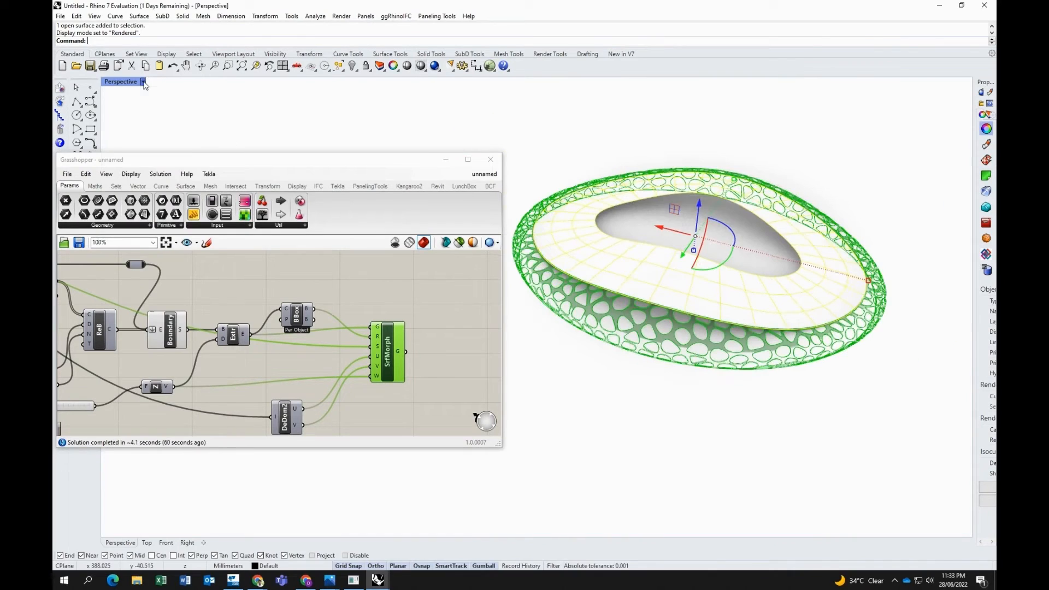
Turn on Print Preview for the Perspective viewport and set its display mode to Artistic.
left_click(142, 82)
left_click(116, 117)
left_click(143, 81)
left_click(135, 229)
left_click(143, 81)
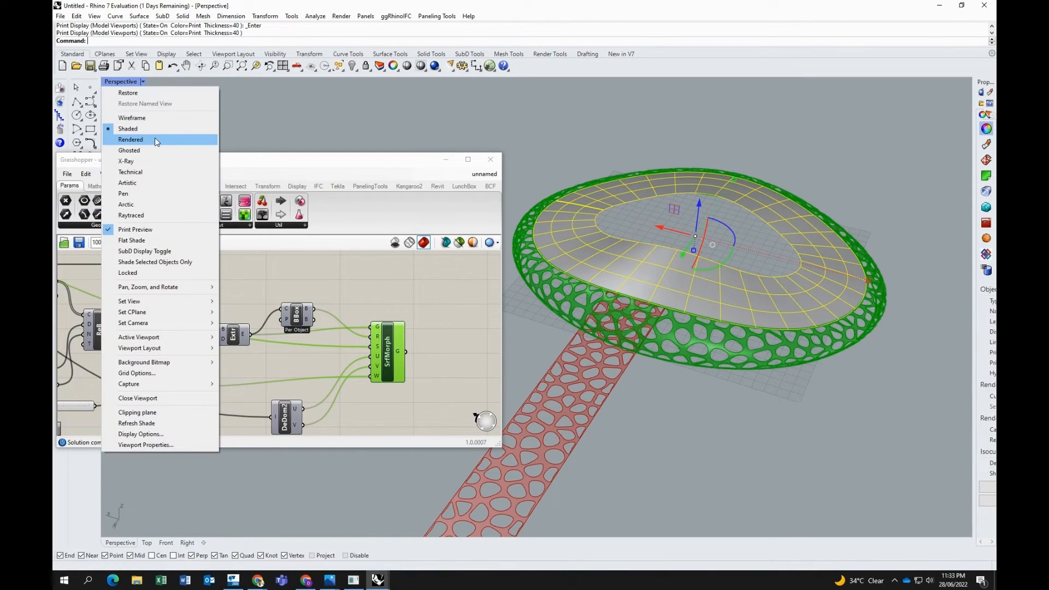
left_click(131, 183)
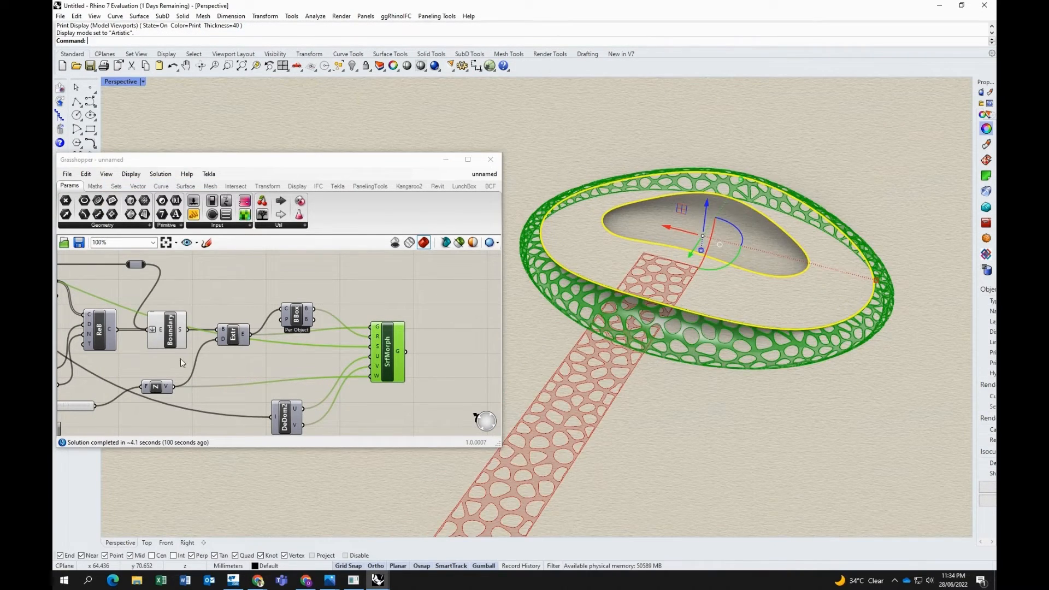
Turn off the preview of the flat Voronoi strip components so only the morphed ring pattern is displayed.
left_click(251, 364)
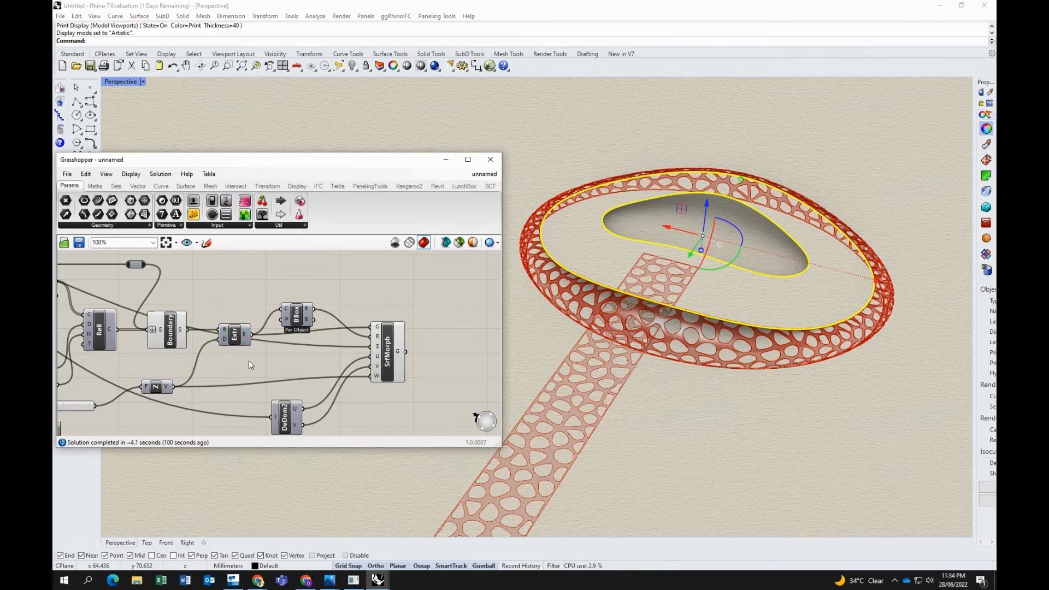
right_click(218, 344)
left_click(227, 346)
left_click(710, 286)
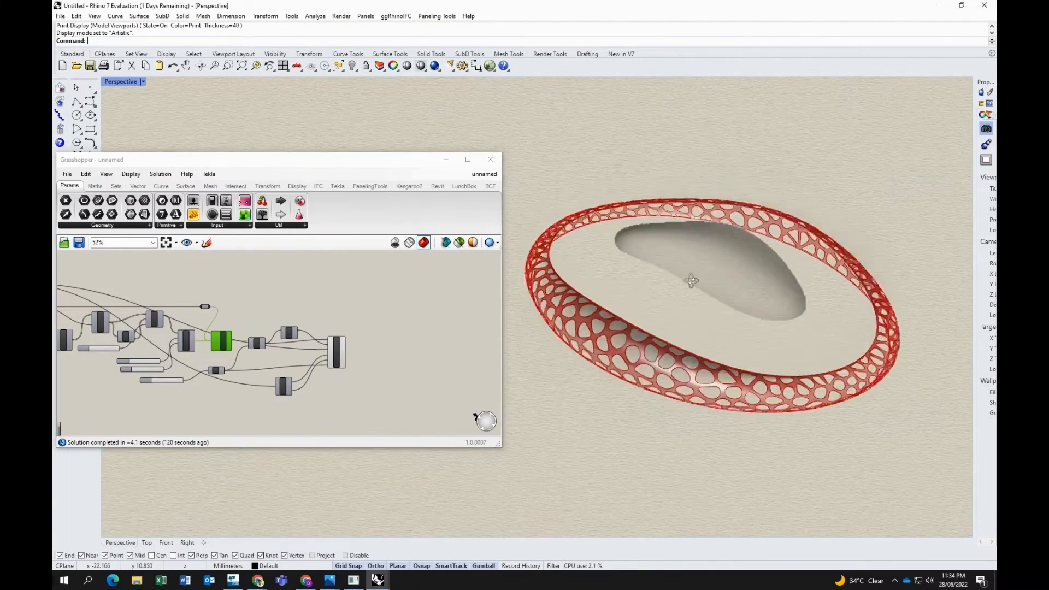
left_click(436, 307)
right_click_drag(520, 347, 533, 355)
right_click_drag(669, 343, 642, 312)
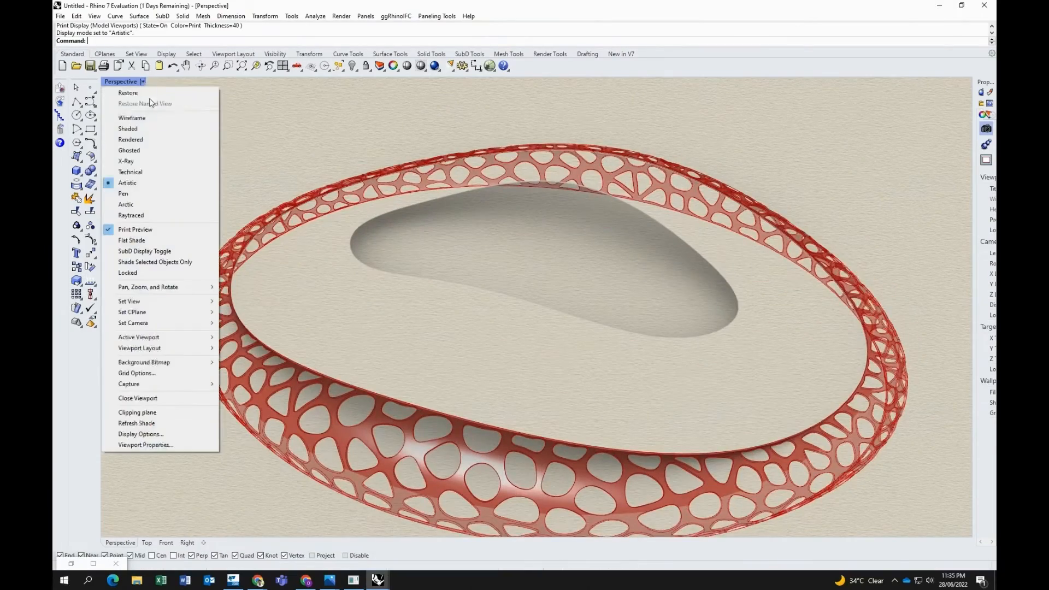
Compare the perforated ring in the Technical and Raytraced display modes, and return the viewport to Artistic.
left_click(152, 199)
left_click(142, 82)
left_click(155, 172)
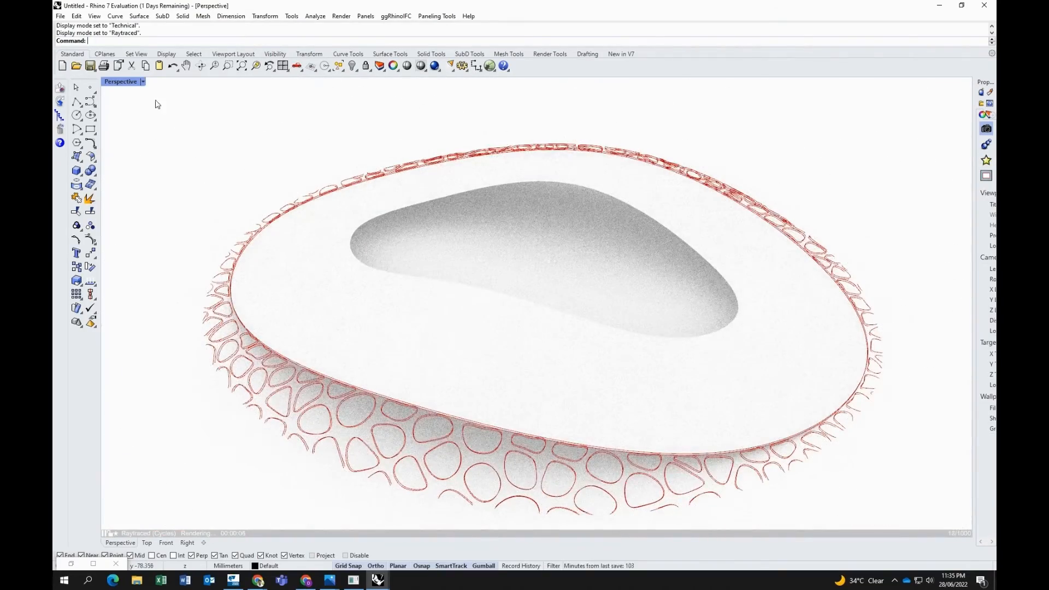
left_click(142, 81)
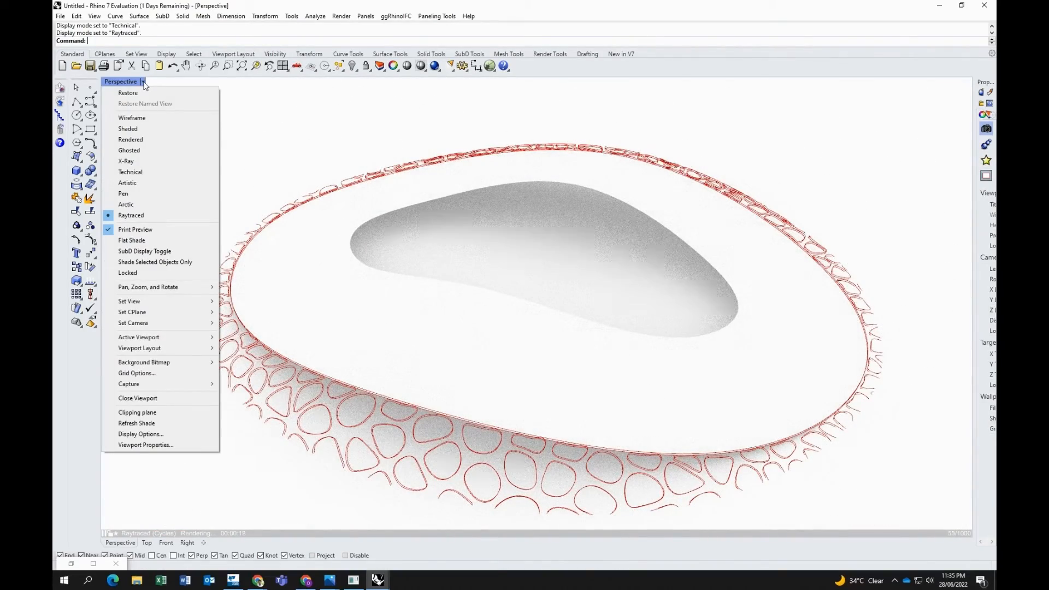
left_click(127, 182)
right_click_drag(344, 295, 382, 281)
mouse_move(378, 580)
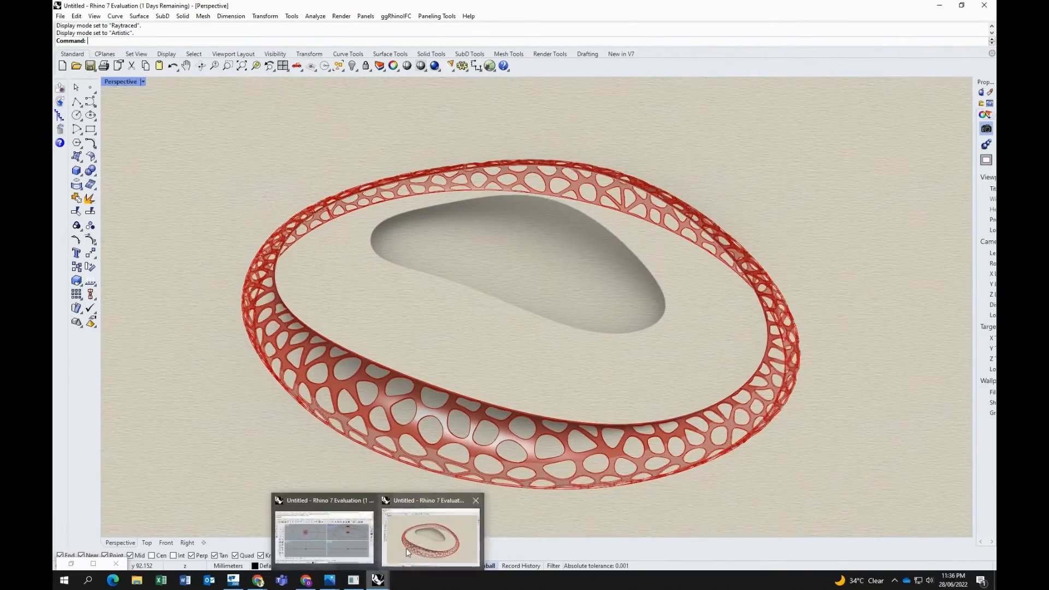
scroll(445, 387, "up", 2)
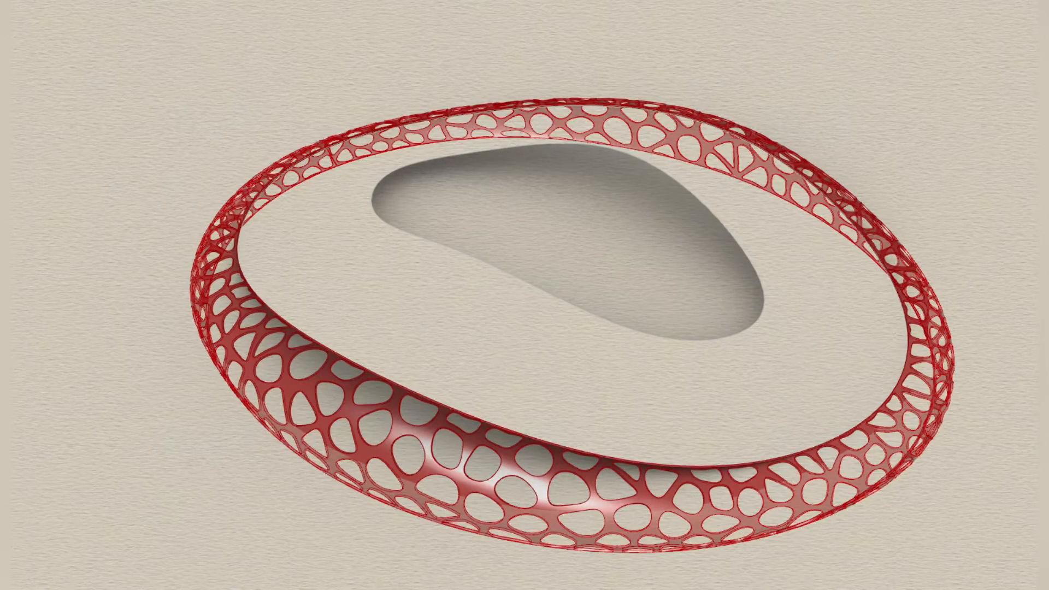